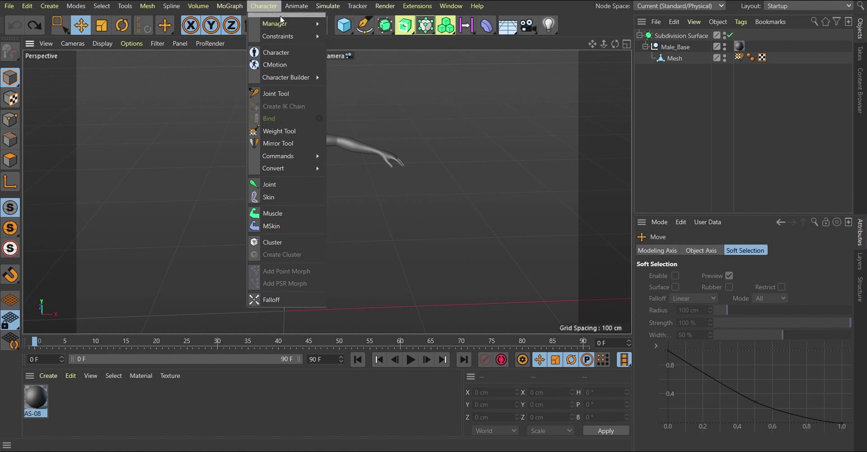
Detach the Character commands into a floating palette and place it beside the arm model
click(294, 15)
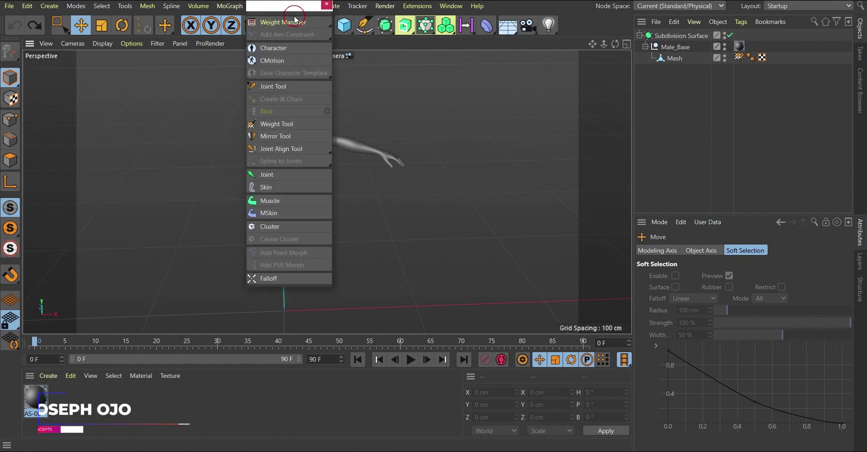
drag(290, 14, 97, 97)
alt+drag(305, 154, 316, 136)
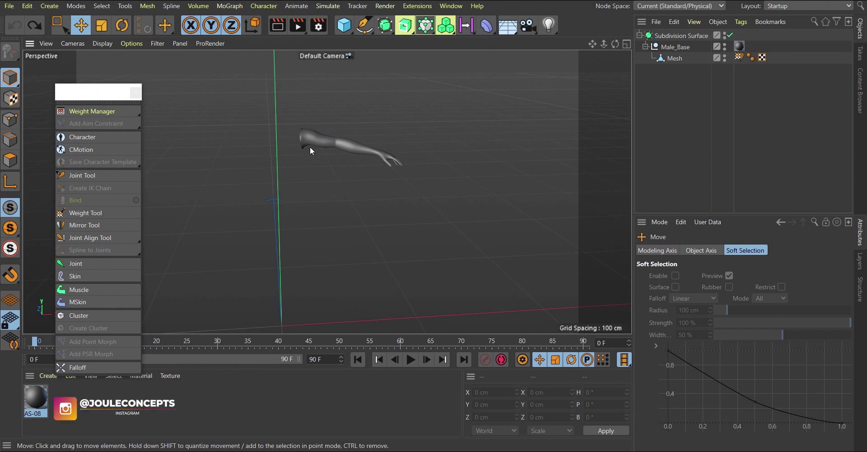
scroll(307, 138, up, 3)
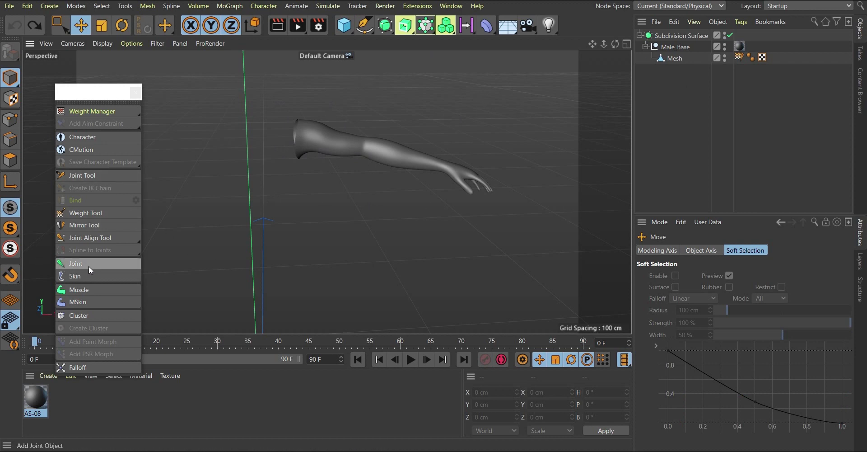
scroll(306, 129, up, 3)
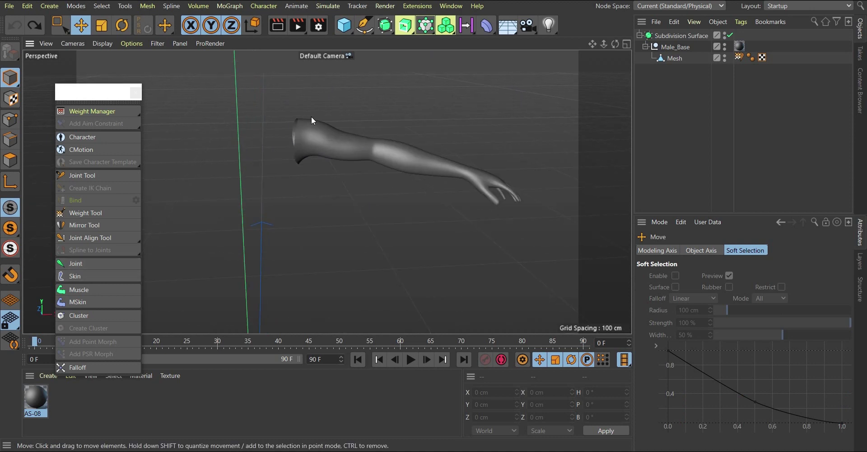
Switch to the front view and add a joint to the scene
key(F4)
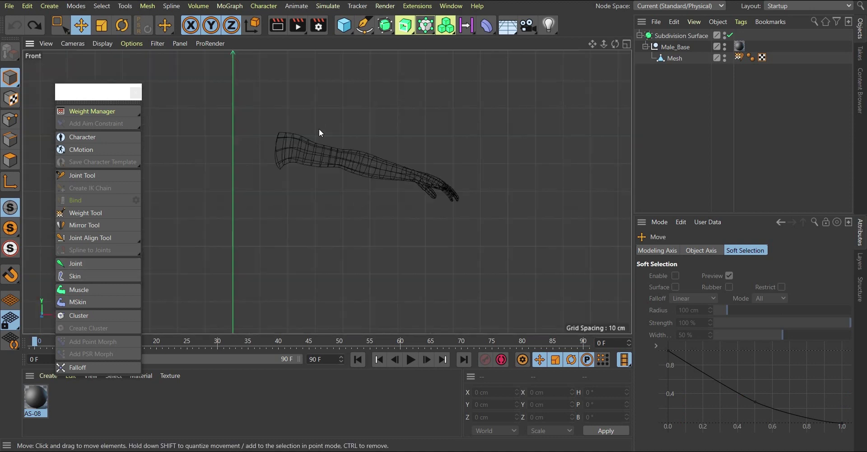
scroll(323, 136, down, 3)
scroll(316, 140, up, 2)
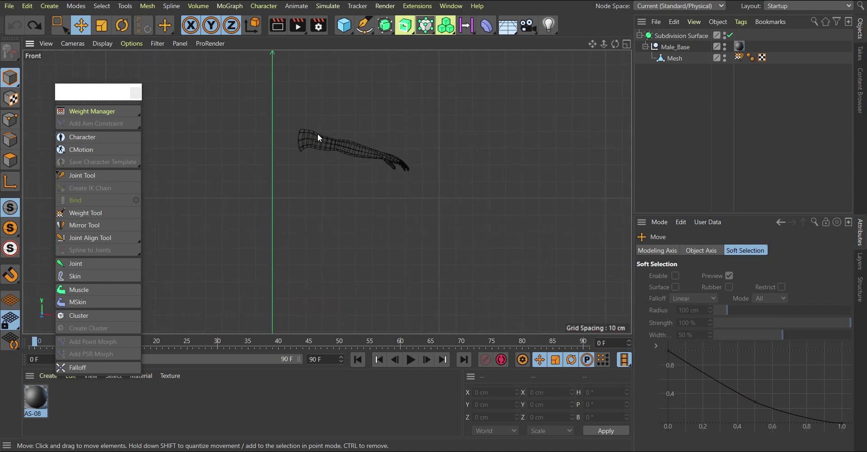
scroll(318, 134, down, 2)
scroll(313, 128, up, 4)
scroll(307, 128, down, 1)
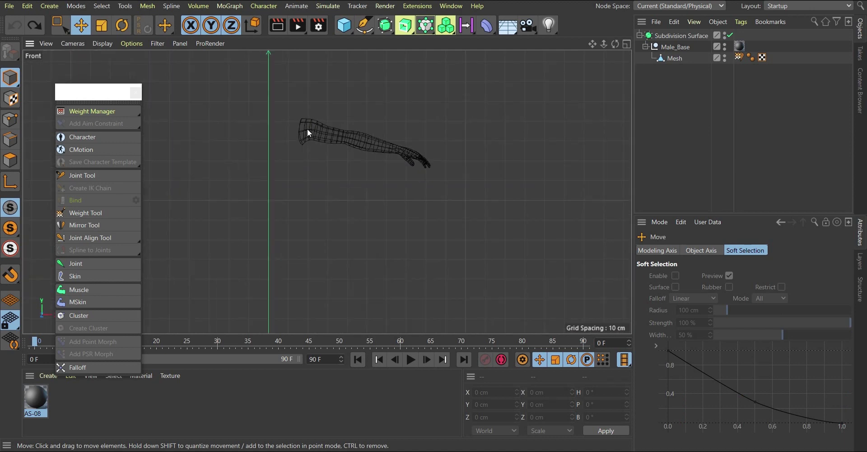
click(77, 263)
scroll(282, 165, down, 1)
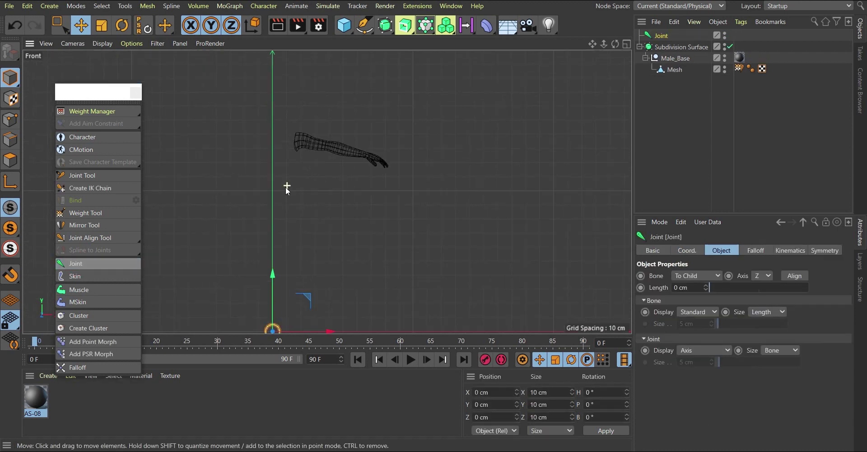
scroll(286, 186, down, 1)
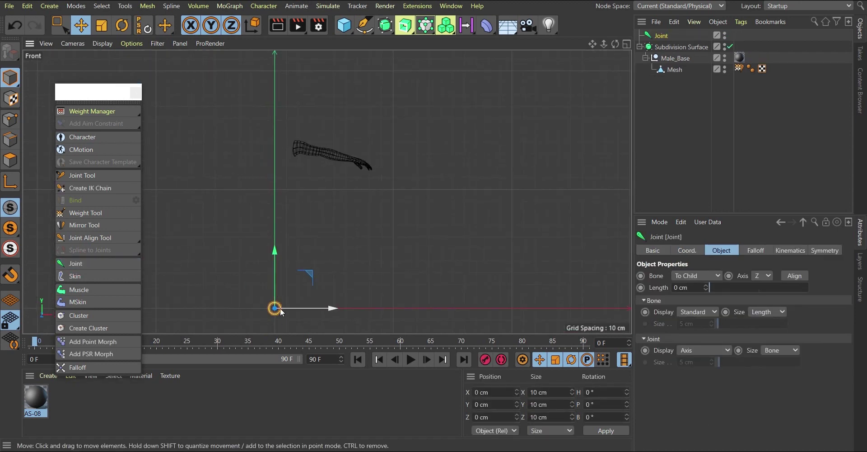
Raise the joint straight up the Y axis to about 131 cm, level with the upper arm
drag(275, 251, 308, 122)
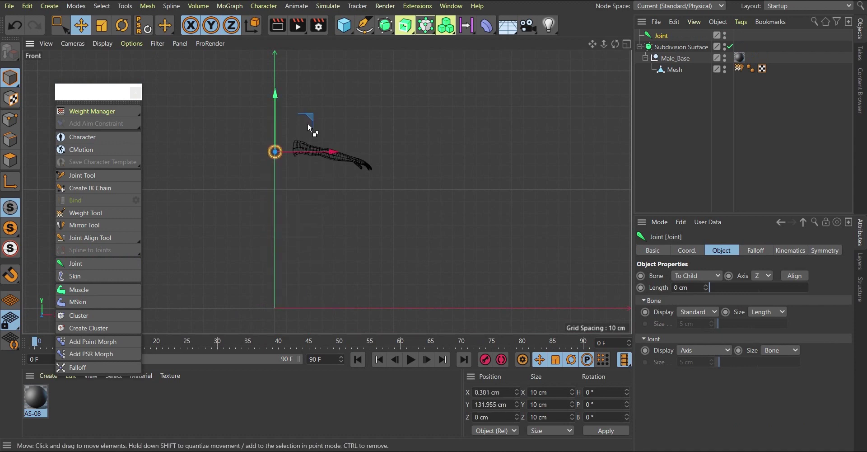
key(ctrl+z)
drag(273, 243, 274, 104)
scroll(278, 117, up, 5)
drag(275, 160, 275, 151)
Rename the joint as Collar bone
double_click(664, 35)
text(c)
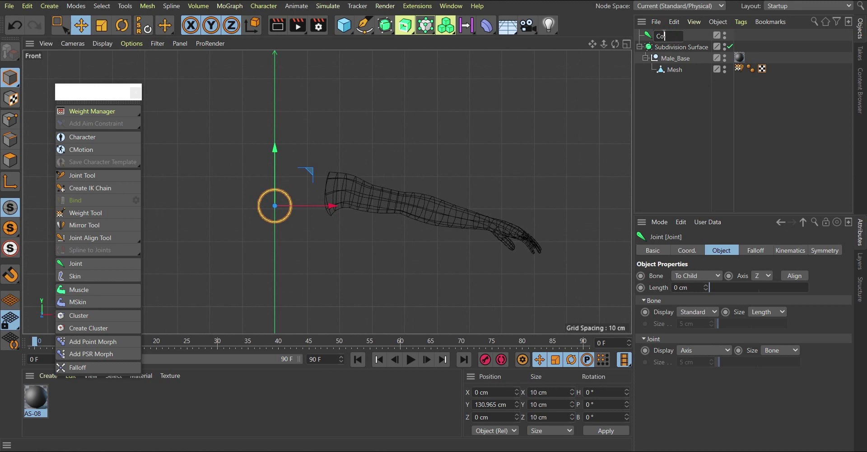
text(ollar bone)
key(Return)
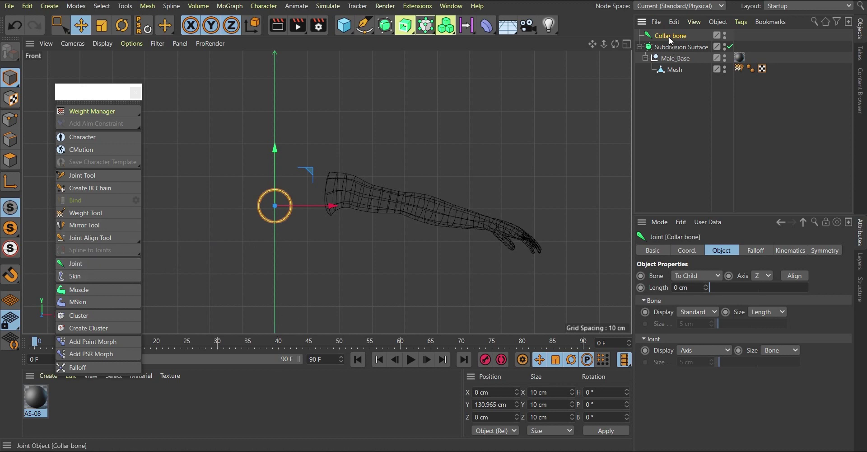
Duplicate the Collar bone joint and name the copy "shoulder bone"
ctrl+drag(670, 39, 670, 41)
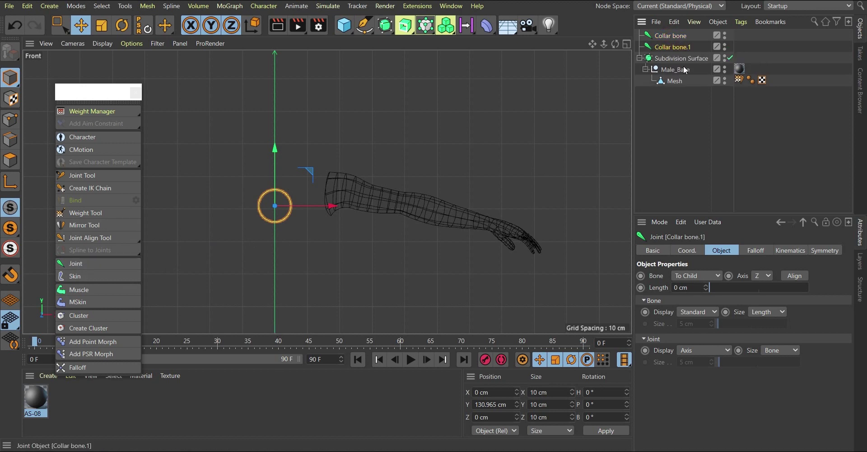
double_click(670, 48)
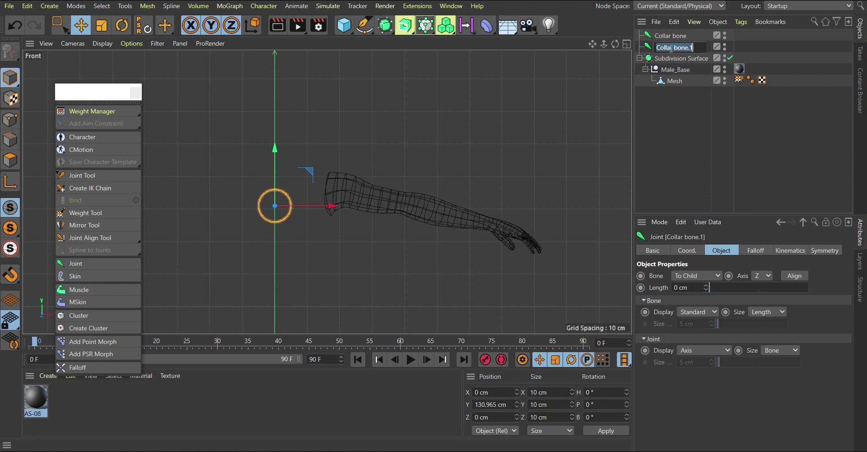
text(shoulder bone)
key(Return)
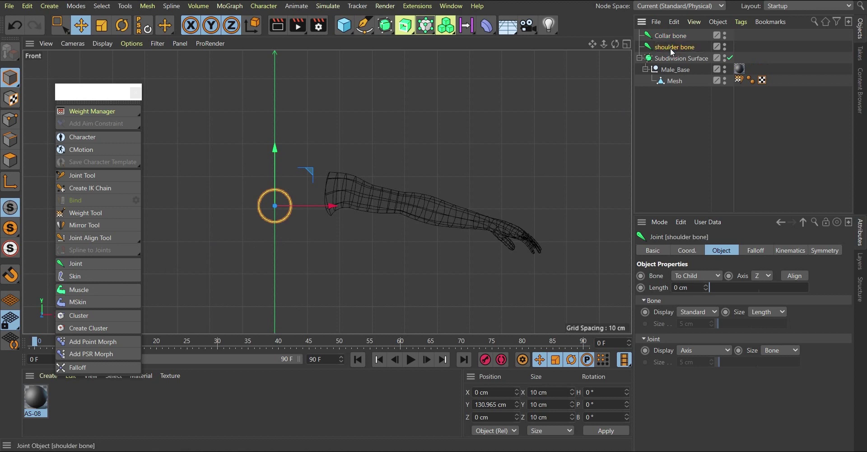
Move the shoulder bone joint inside the arm's shoulder end, at about X 19.1 cm and Y 135.6 cm
drag(309, 169, 365, 176)
scroll(342, 177, up, 6)
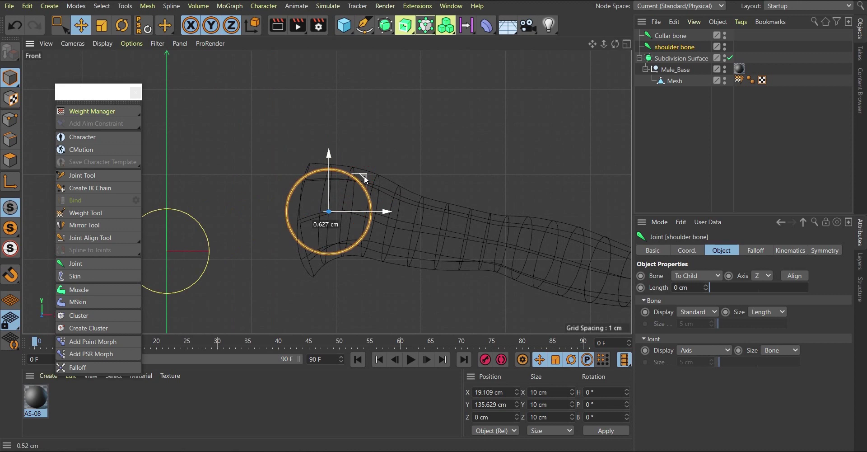
scroll(475, 199, down, 3)
scroll(475, 200, down, 2)
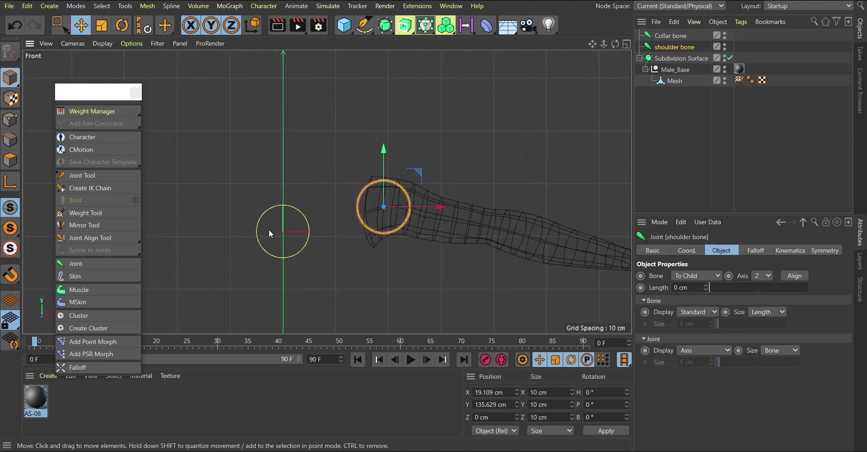
scroll(323, 220, up, 3)
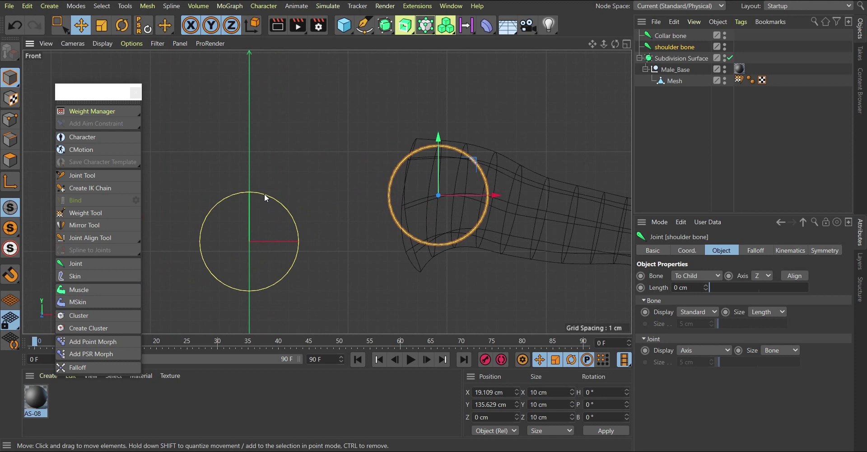
Make the shoulder bone joint a child of Collar bone
click(665, 48)
drag(665, 45, 669, 37)
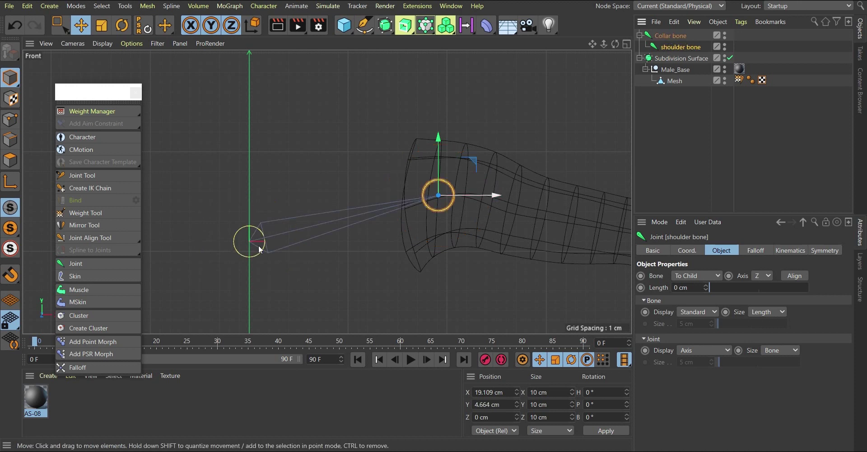
scroll(326, 195, down, 3)
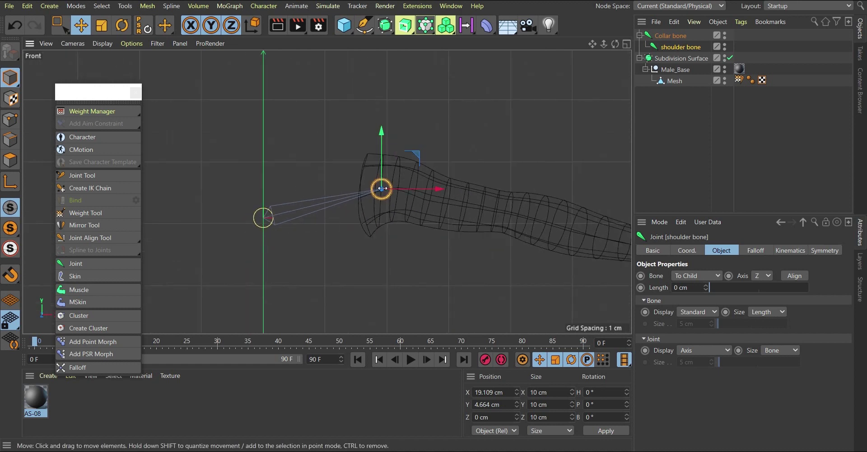
scroll(244, 191, down, 2)
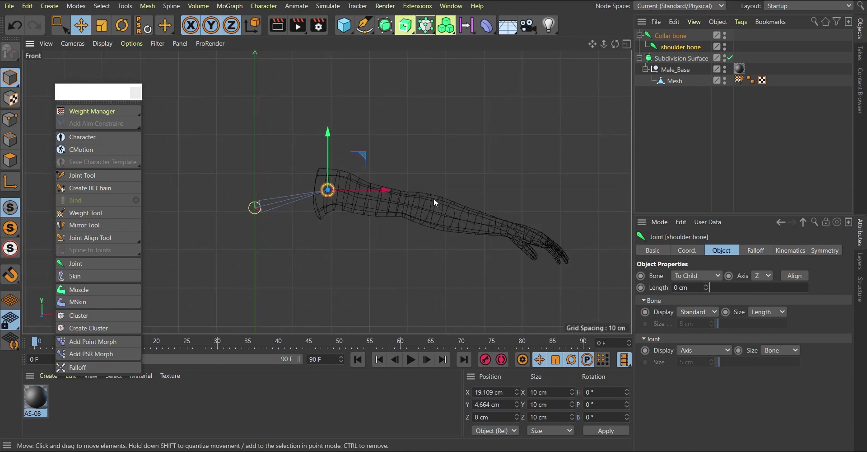
Duplicate the shoulder bone joint outside the hierarchy and move the copy to the elbow, at about X 40.6 cm and Y 131.6 cm
scroll(388, 207, up, 2)
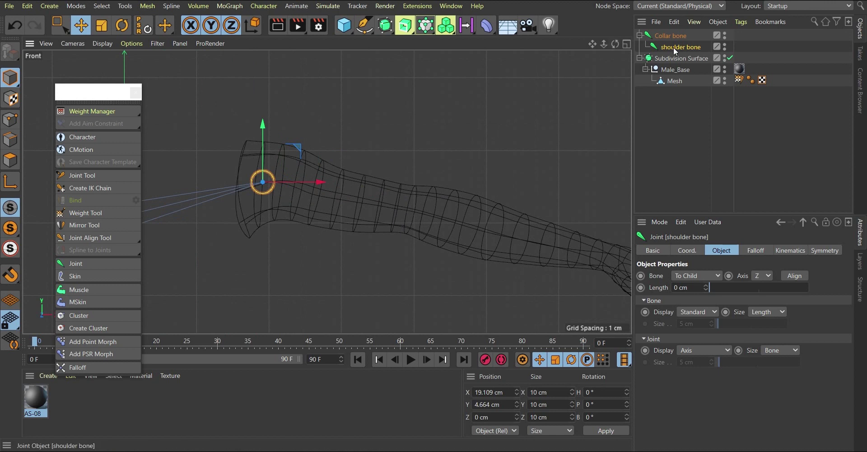
ctrl+drag(679, 57, 676, 61)
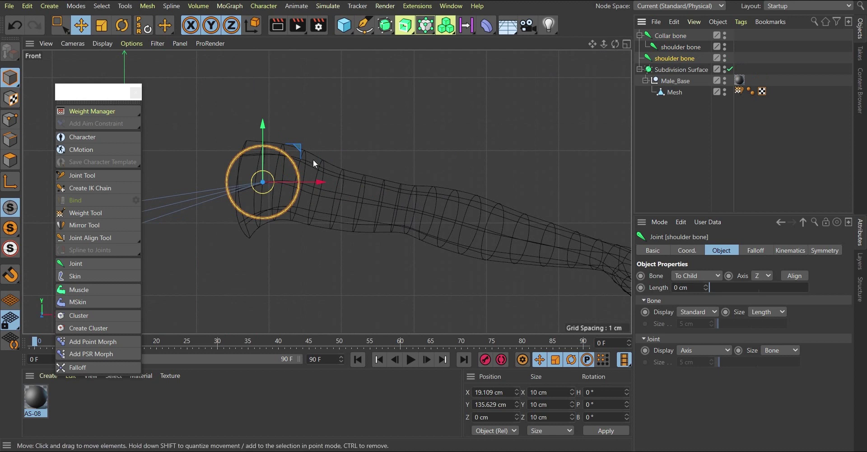
scroll(279, 118, down, 3)
drag(304, 129, 416, 150)
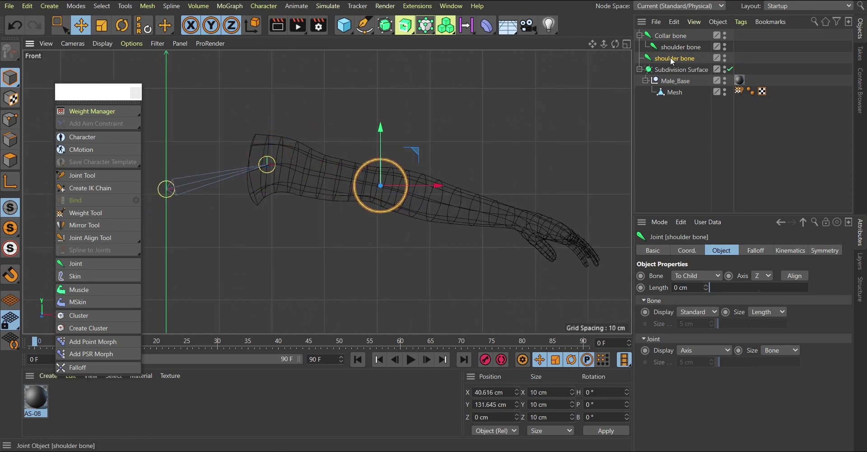
scroll(322, 155, up, 2)
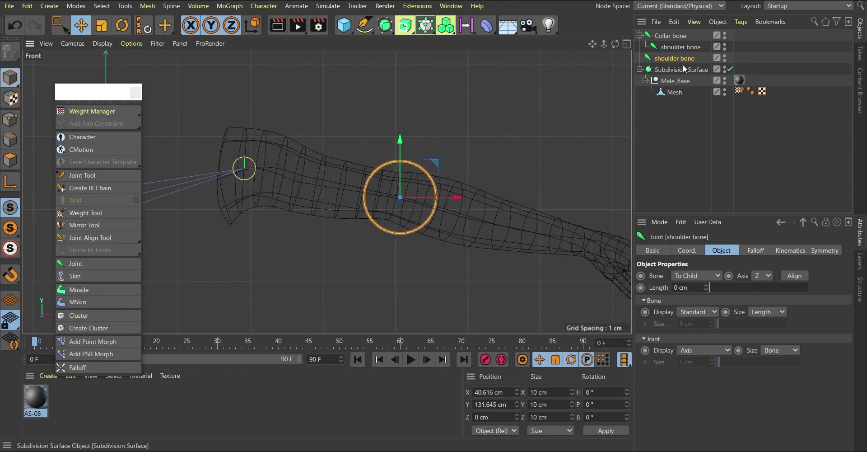
Make the joint at the elbow a child of the shoulder bone joint
drag(683, 46, 683, 47)
scroll(360, 167, down, 3)
scroll(337, 170, up, 3)
scroll(459, 114, down, 3)
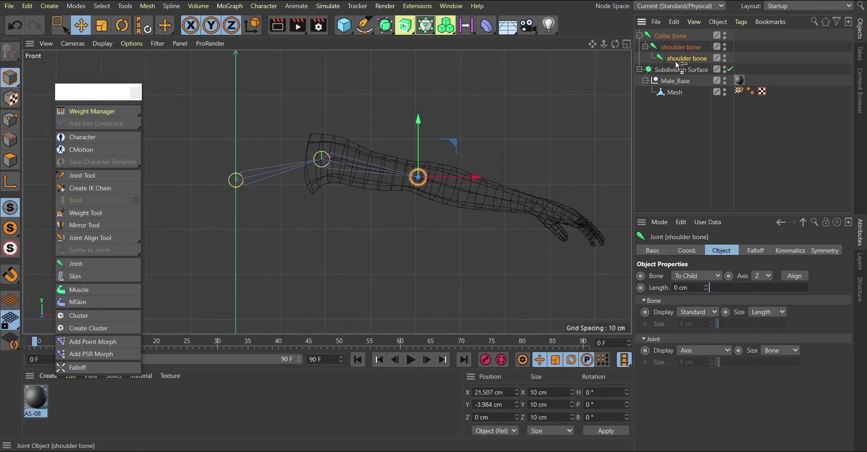
Duplicate the elbow joint as its own child and move the copy to the wrist, about X 26.1 cm and Y -6.0 cm from the elbow
ctrl+drag(679, 60, 681, 58)
scroll(340, 145, down, 1)
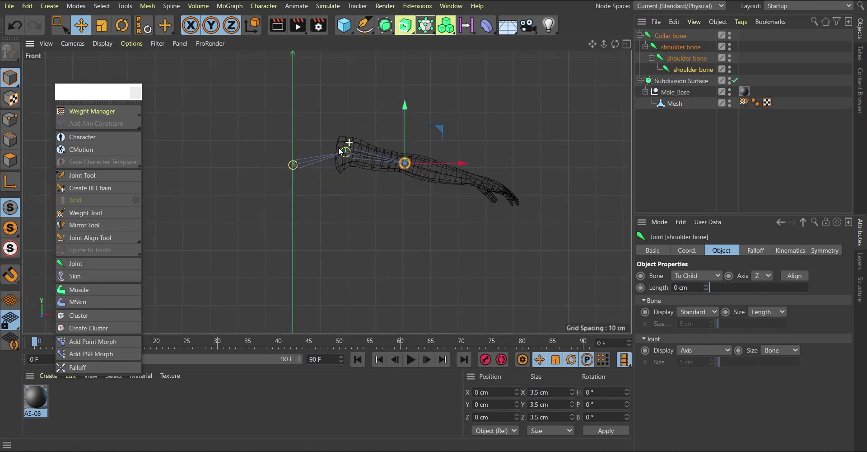
scroll(497, 144, up, 1)
drag(391, 132, 507, 158)
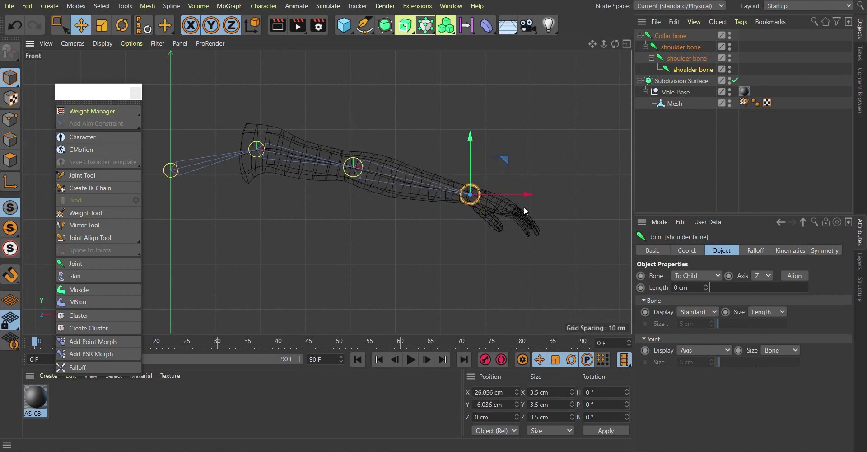
Duplicate the wrist joint, move the copy to the fingertips and nest it under the wrist joint, offset about X 15.2 cm and Y -9.3 cm
scroll(587, 203, up, 3)
drag(692, 40, 695, 78)
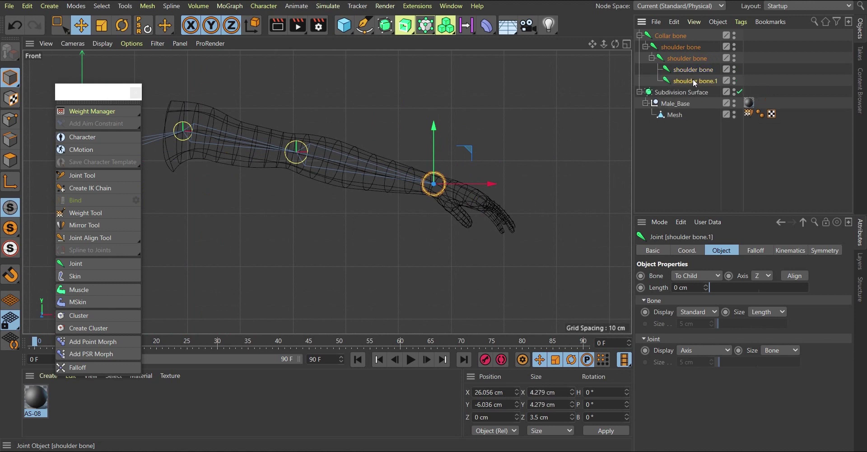
drag(469, 148, 550, 196)
scroll(557, 182, down, 4)
scroll(430, 172, up, 5)
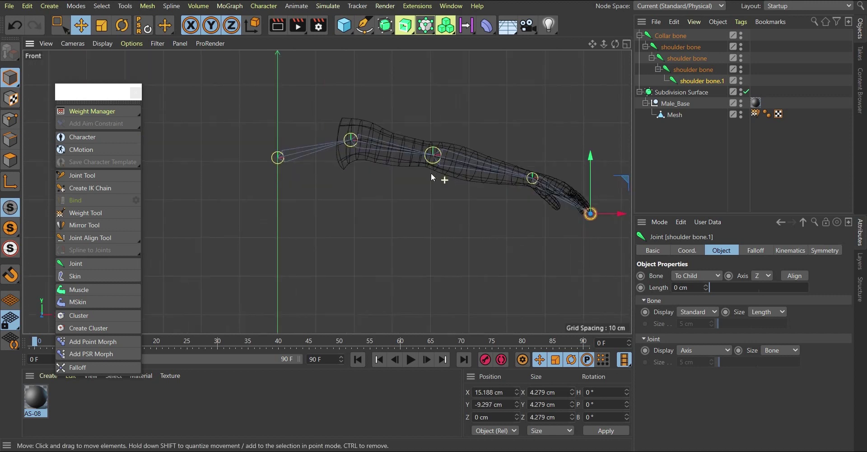
Rename the last three joints of the chain, starting from the fingertips, as Hand tip, Wrist and Elbow
double_click(705, 79)
text(Har)
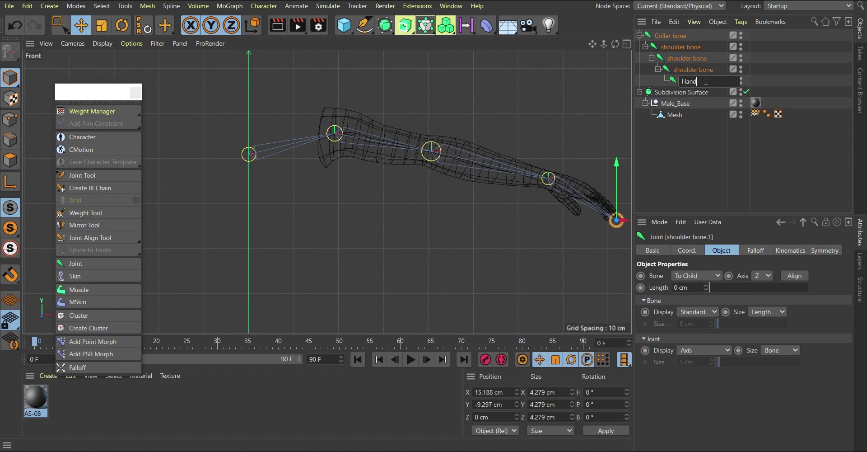
key(Return)
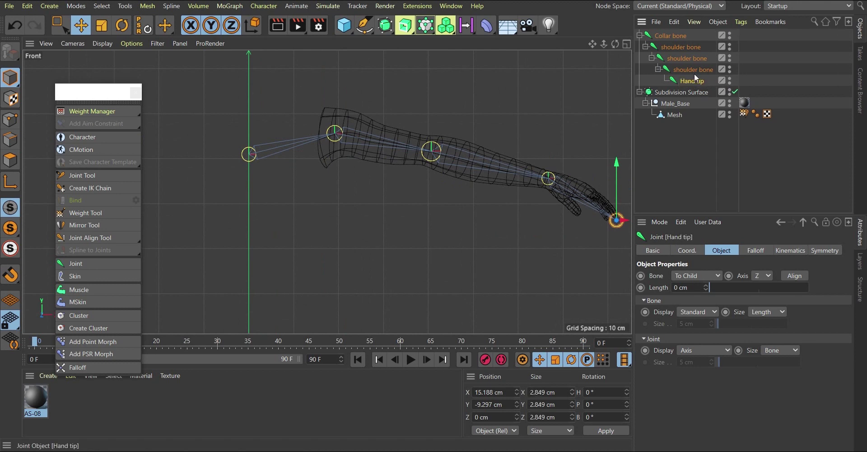
double_click(695, 70)
text(Wri)
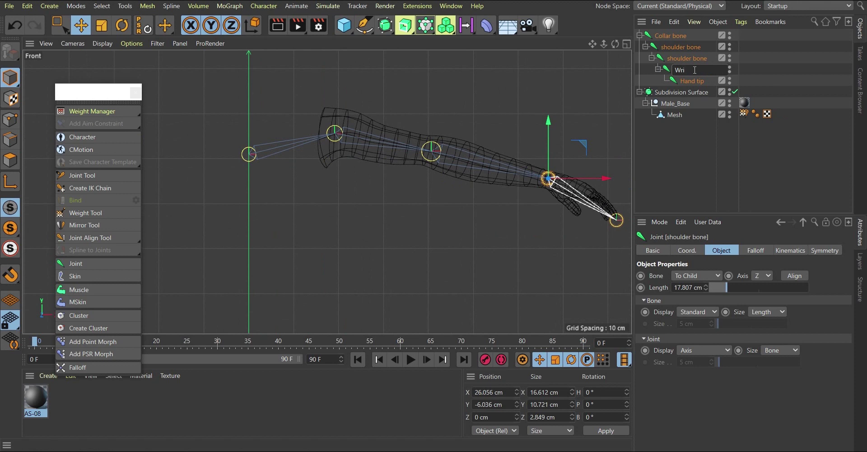
key(Return)
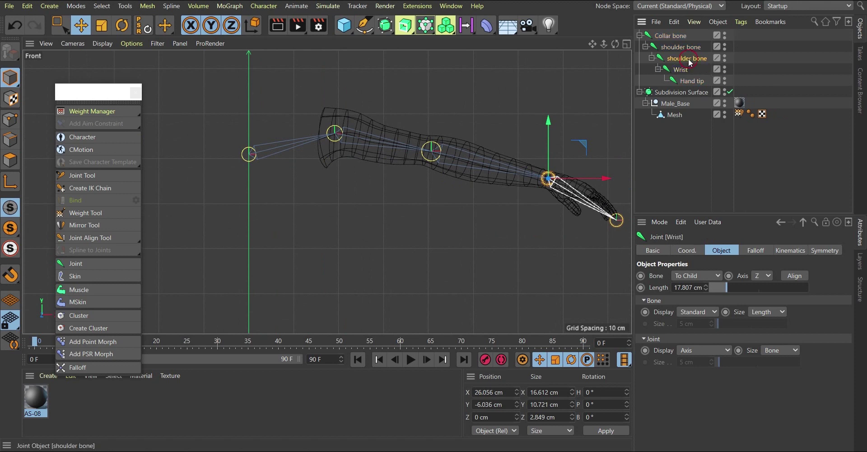
double_click(689, 58)
text(Elbow)
key(Return)
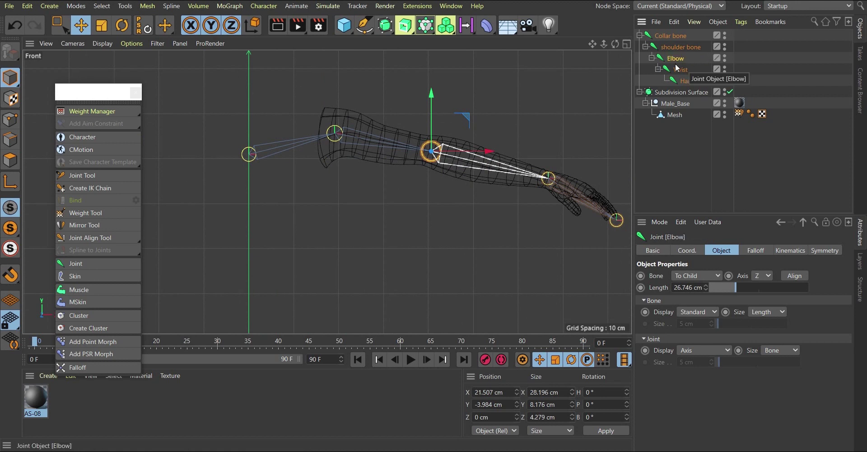
Turn off the Subdivision Surface object and select the arm's Mesh in the top view
scroll(332, 148, down, 3)
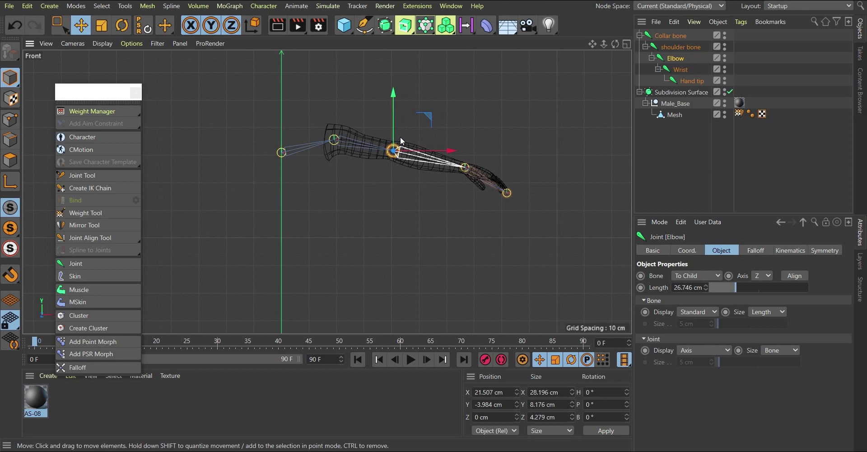
key(F2)
scroll(296, 154, up, 4)
scroll(296, 154, down, 2)
scroll(296, 153, up, 2)
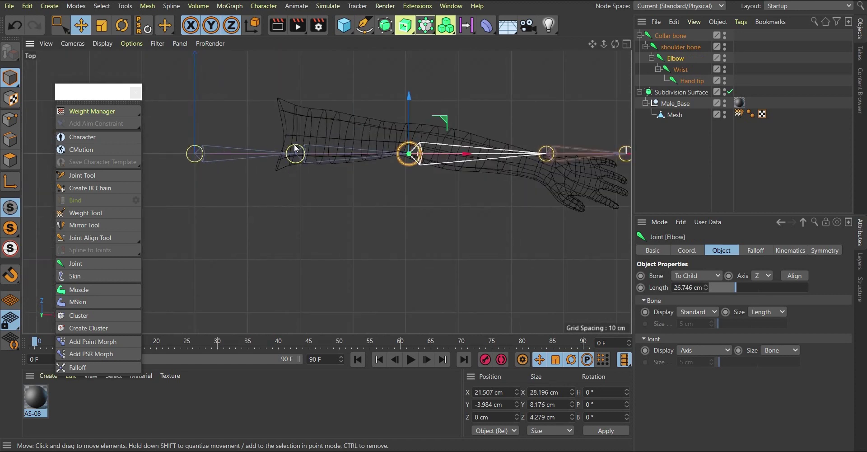
click(295, 154)
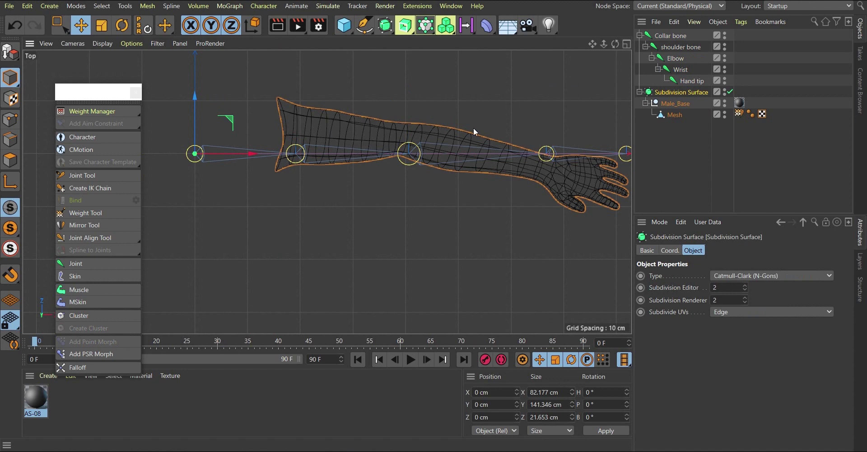
click(730, 92)
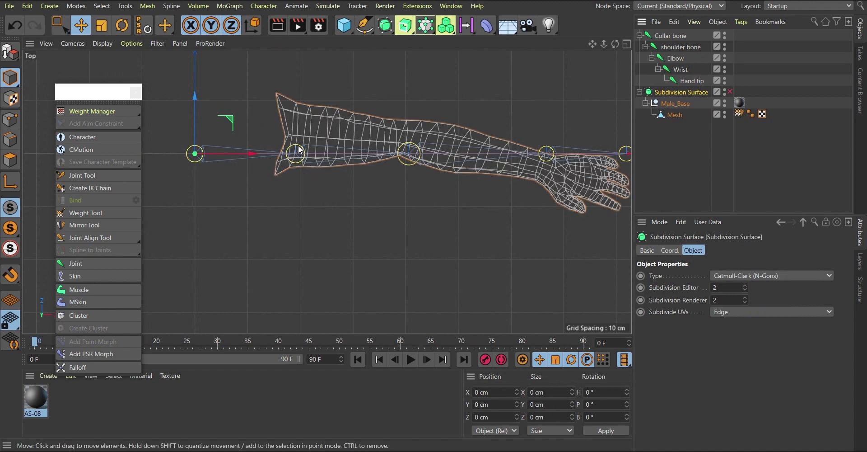
click(675, 114)
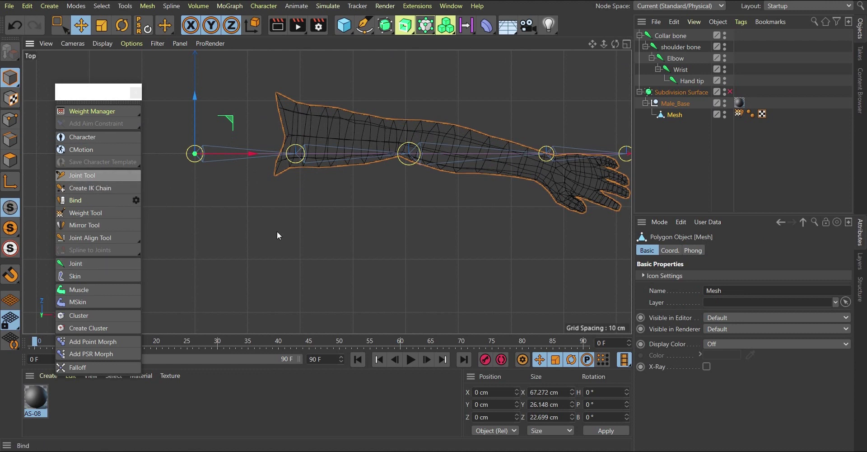
scroll(248, 164, down, 1)
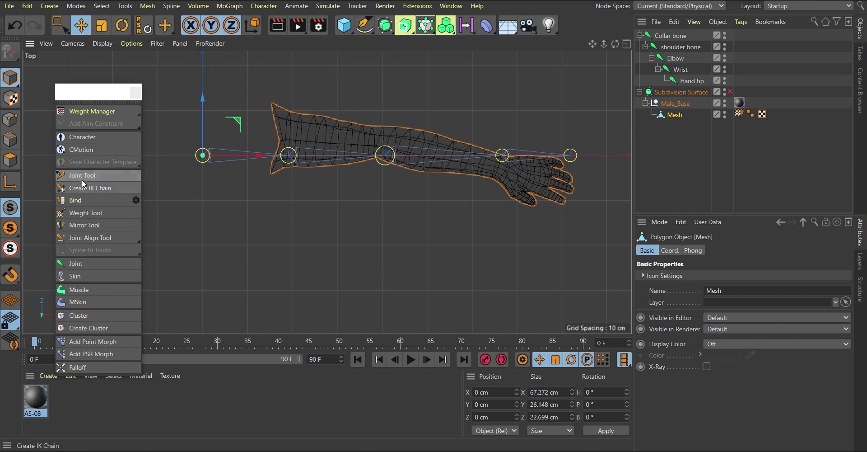
Reposition the shoulder bone, Elbow, Wrist, Hand tip and Collar bone joints in the top view with the Joint Tool, following the centre of the arm
click(115, 175)
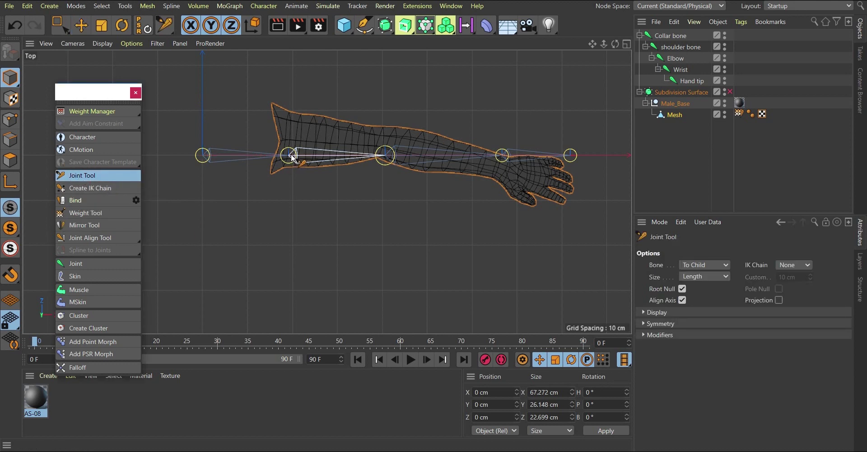
drag(291, 157, 285, 144)
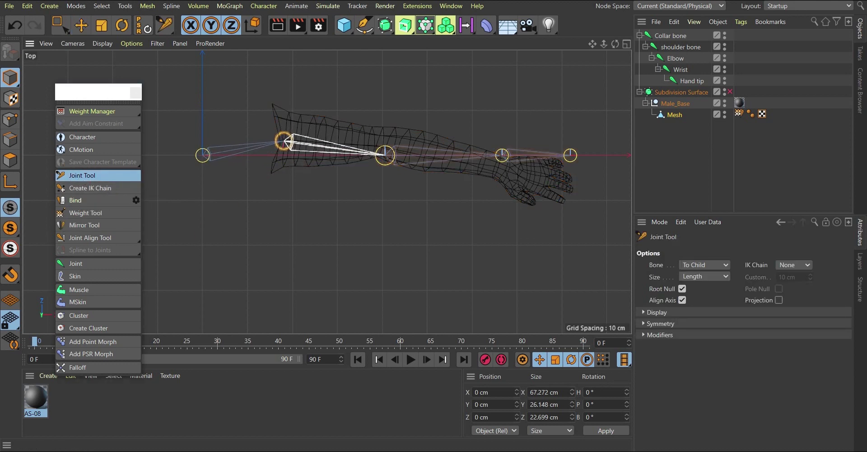
drag(385, 155, 383, 138)
drag(504, 157, 503, 168)
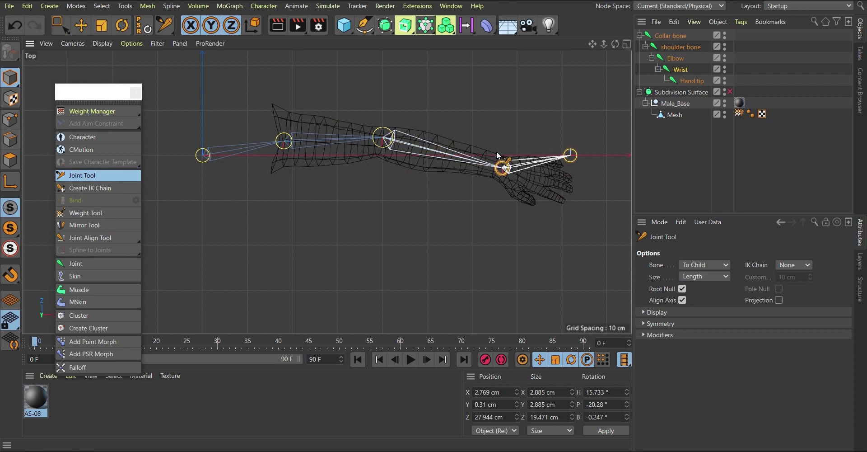
drag(571, 154, 571, 191)
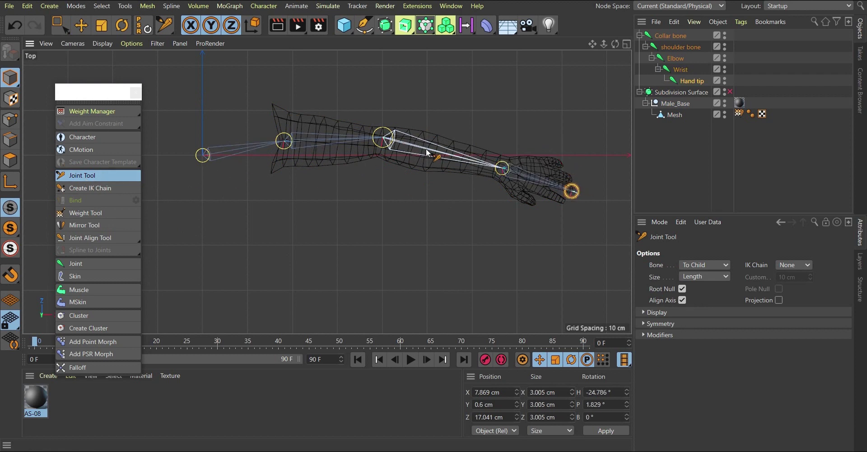
drag(202, 158, 202, 142)
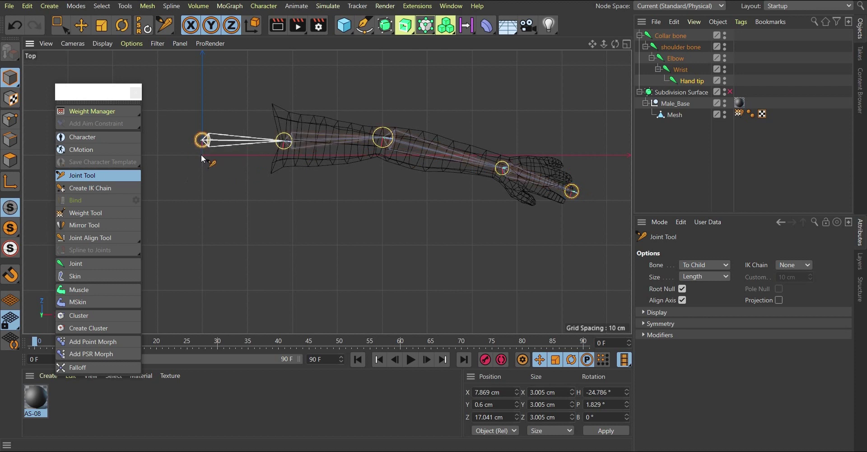
Insert a joint between Wrist and Hand tip in the front view and place it at the knuckles, about X 4.2, Y 2.3, Z 9.4 cm from the wrist
scroll(344, 188, down, 2)
scroll(354, 162, up, 1)
scroll(354, 162, down, 1)
scroll(407, 176, up, 4)
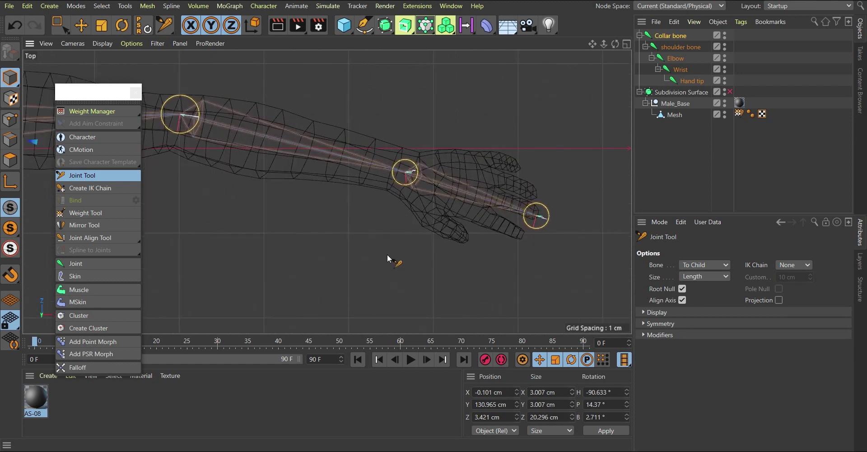
key(F4)
scroll(383, 247, down, 3)
scroll(442, 178, up, 4)
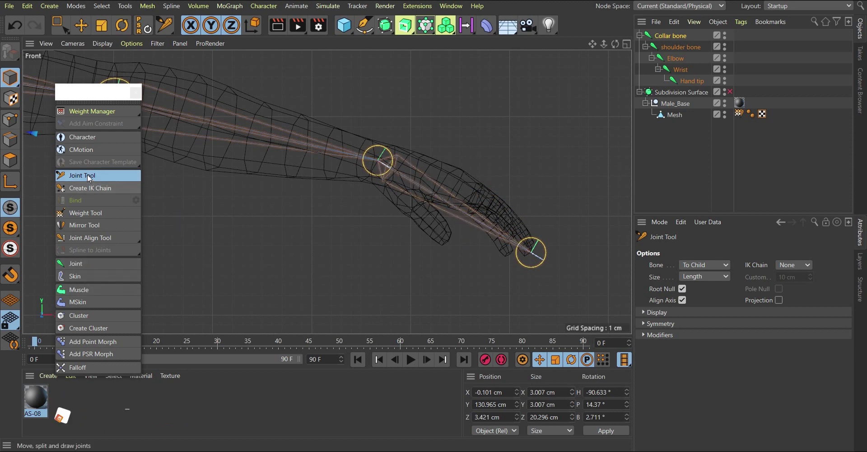
ctrl+click(464, 214)
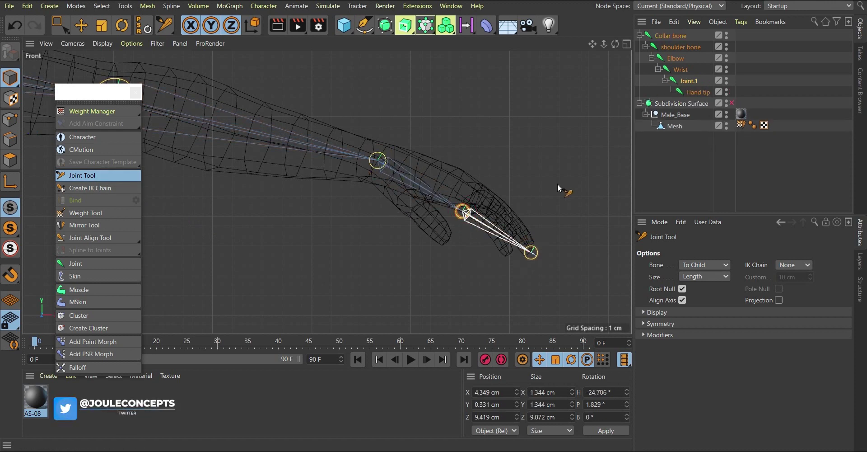
drag(463, 212, 472, 196)
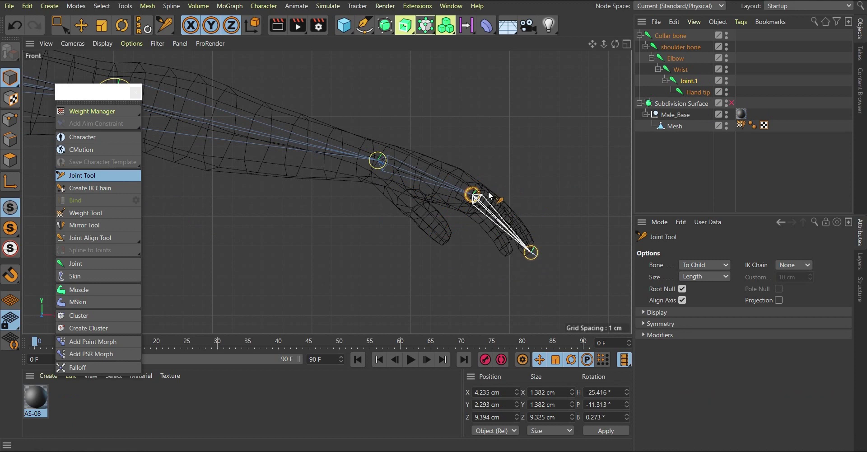
Rename the joint between Wrist and Hand tip as Hand movable
scroll(519, 228, down, 10)
scroll(519, 221, down, 2)
scroll(327, 173, up, 3)
scroll(327, 173, down, 3)
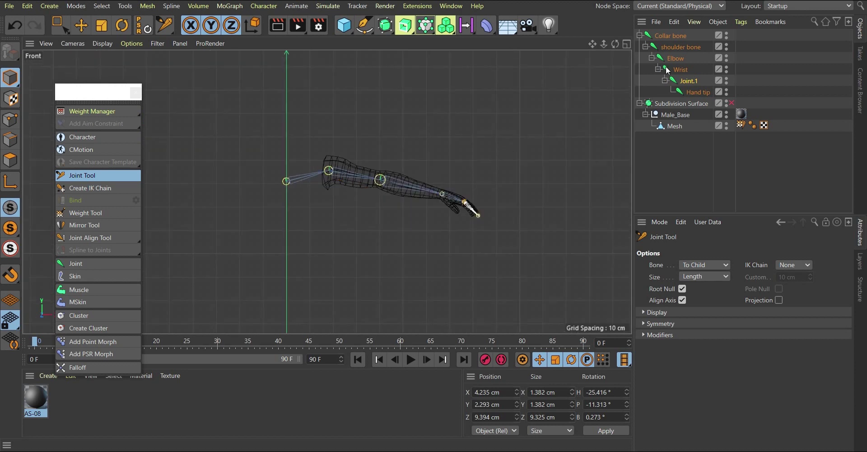
double_click(689, 82)
text(H)
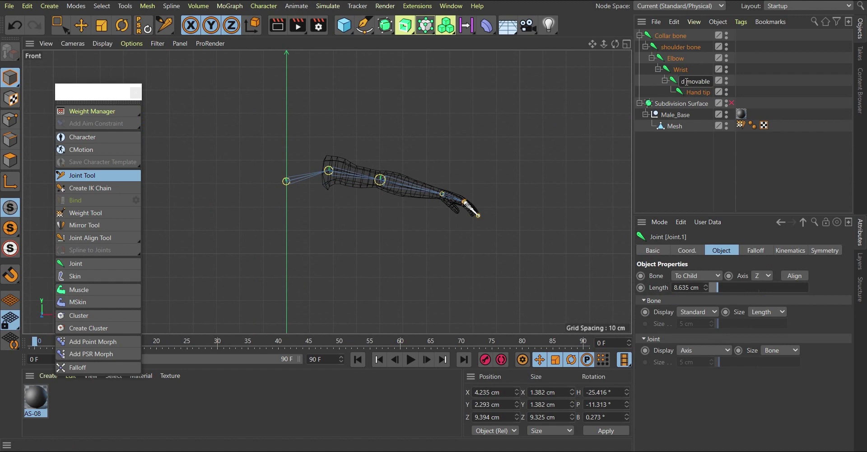
key(Return)
Try rotating the Collar bone joint to test the unbound chain, and undo the rotation
scroll(384, 181, up, 4)
scroll(359, 161, down, 3)
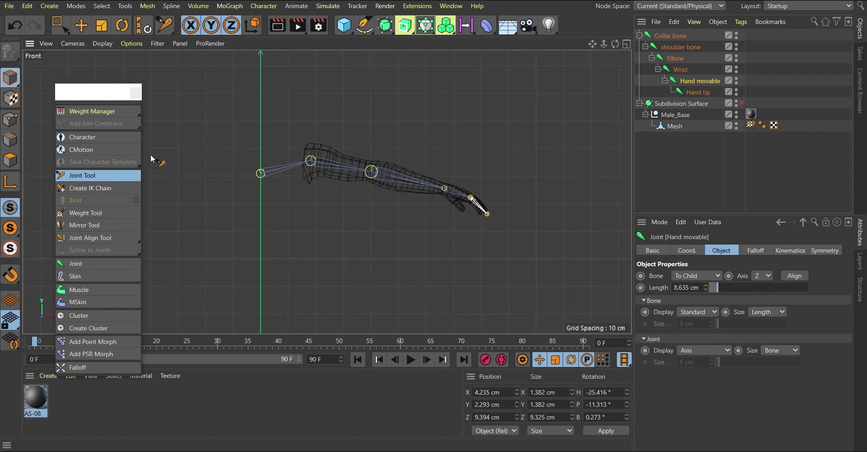
click(261, 174)
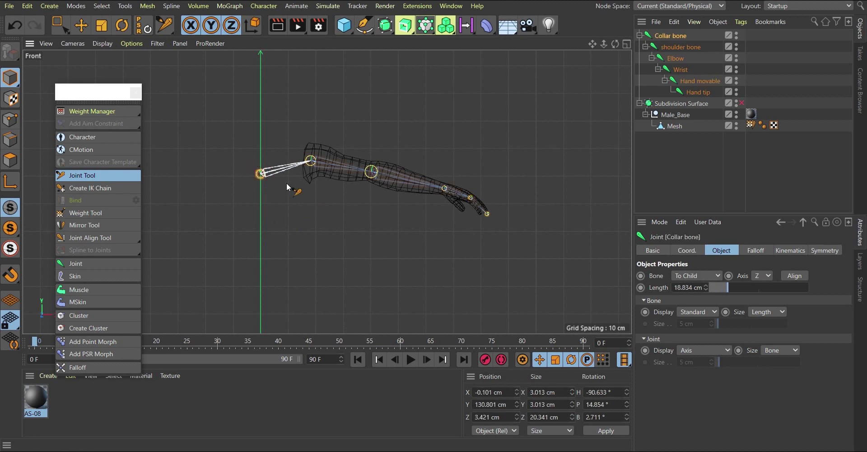
click(122, 25)
drag(291, 157, 316, 154)
key(ctrl+z)
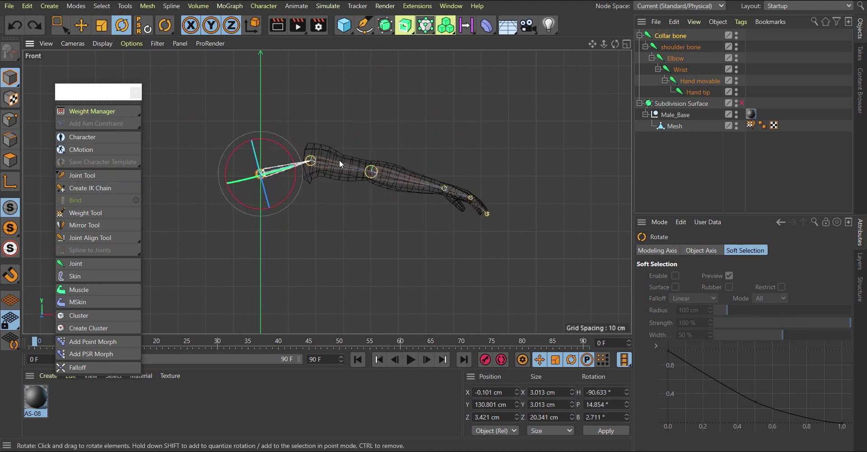
scroll(380, 179, up, 5)
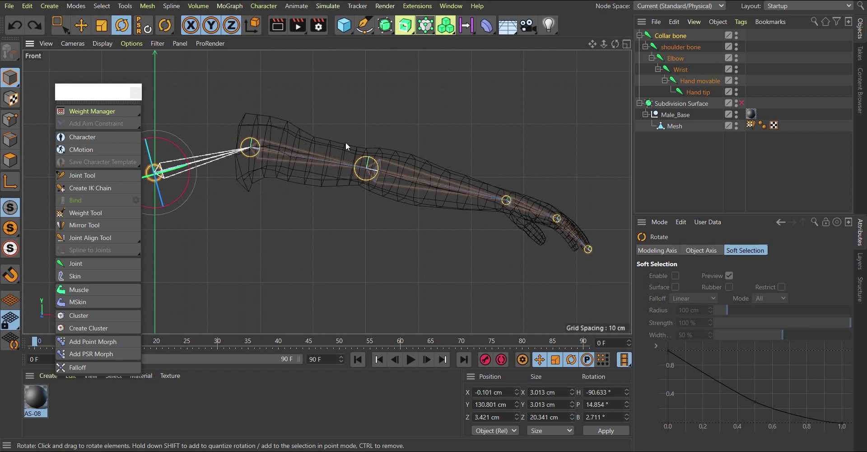
scroll(397, 169, down, 4)
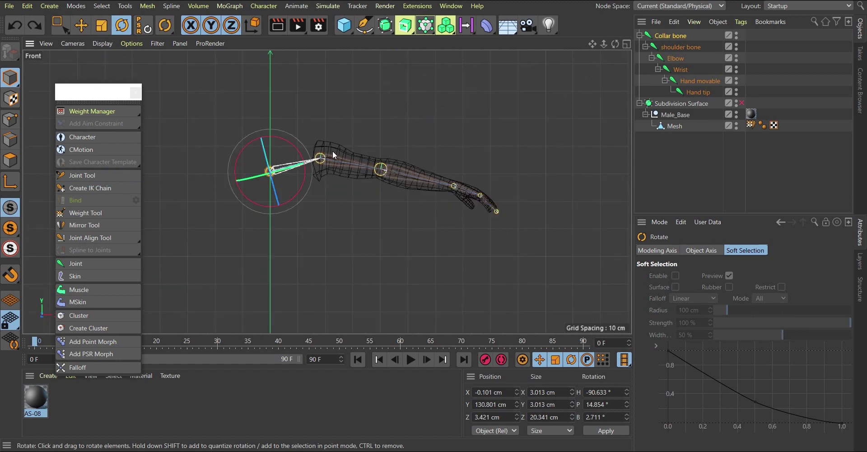
scroll(334, 170, up, 3)
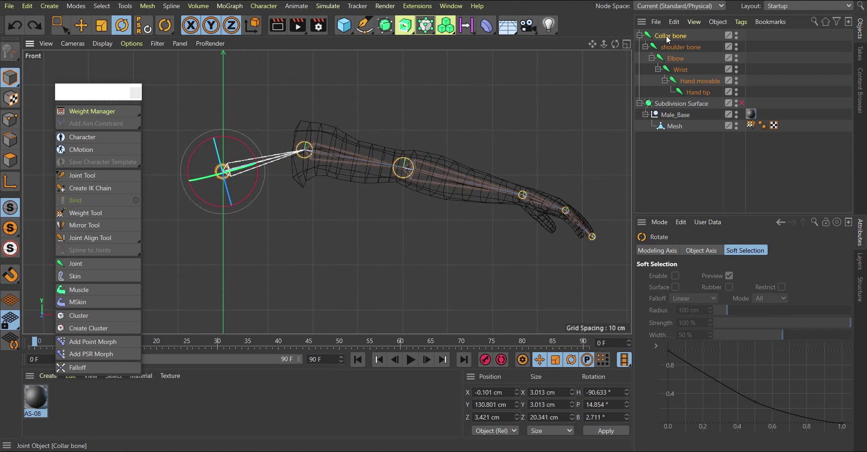
Nest the Collar bone joint chain under Mesh and bind Mesh to all joints down to Hand tip
drag(666, 38, 677, 129)
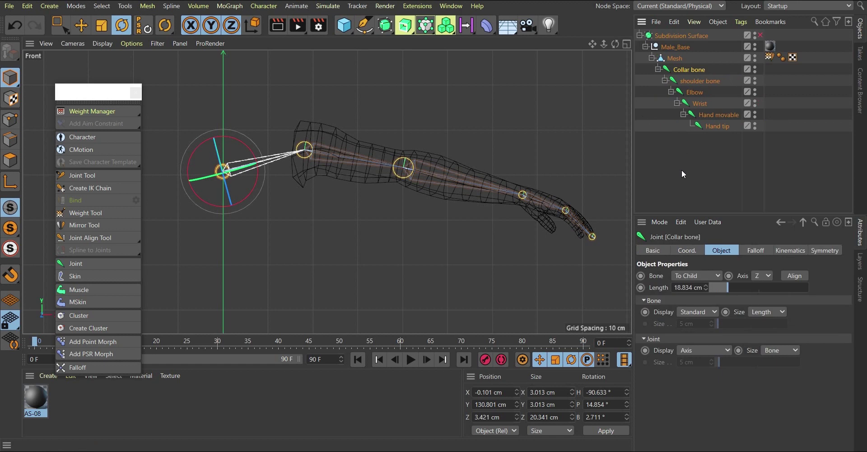
click(715, 126)
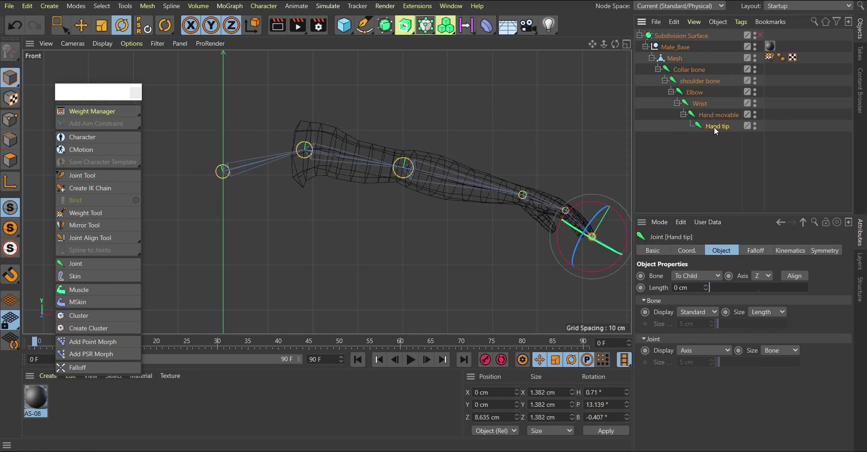
shift+click(675, 59)
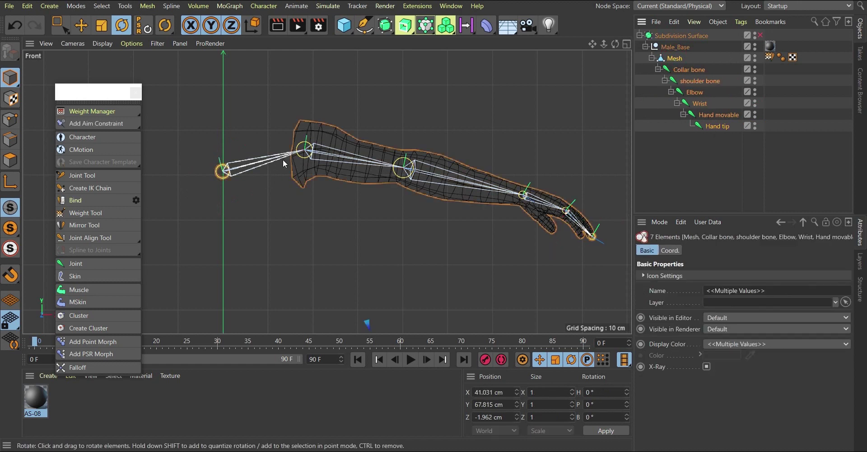
click(82, 200)
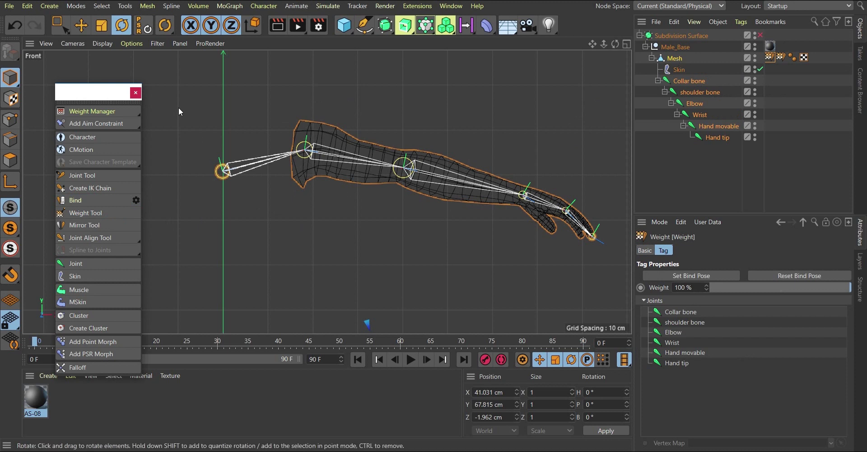
Test the binding by rotating the Collar bone and Elbow joints, undoing the test rotations
click(223, 173)
mouse_move(252, 156)
mouse_down()
mouse_move(251, 144)
mouse_move(256, 161)
mouse_move(257, 118)
mouse_move(262, 143)
mouse_up()
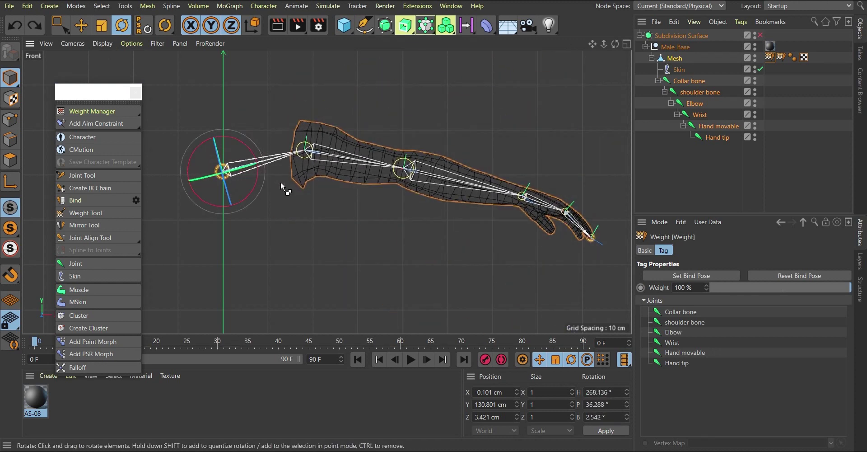
key(ctrl+z)
key(ctrl+z)
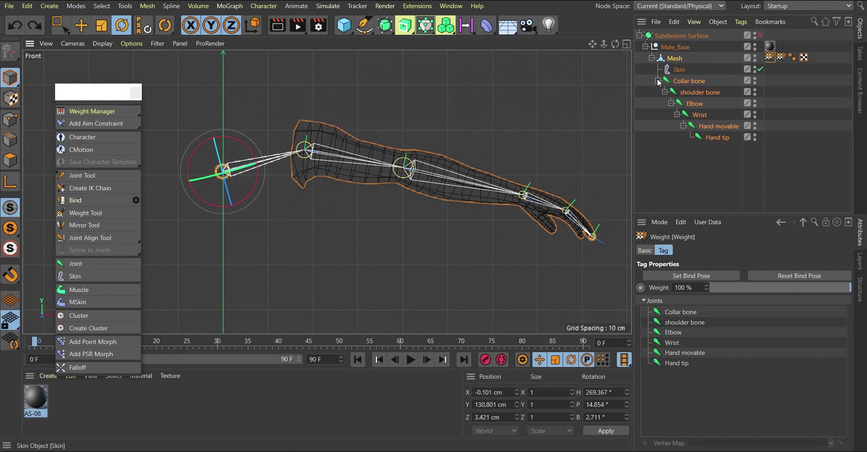
click(695, 104)
drag(432, 147, 457, 200)
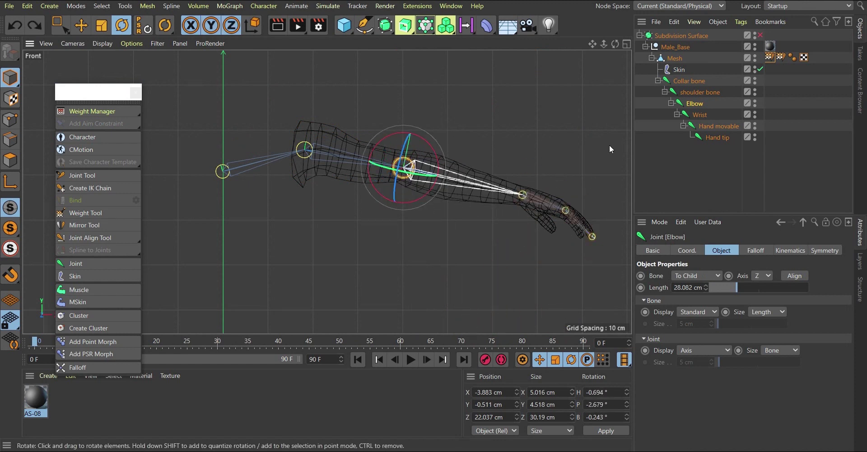
Delete the Mesh's second Weight tag, which has no joints, and check the binding with an undone test rotation of the Elbow joint
click(769, 57)
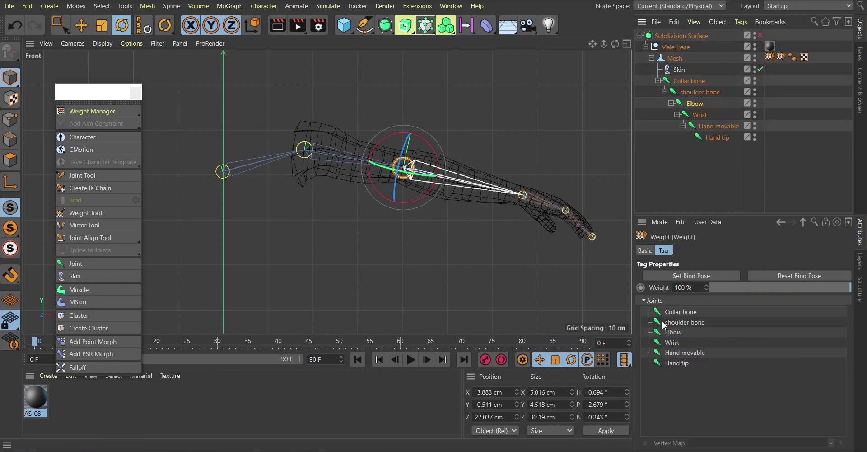
click(781, 57)
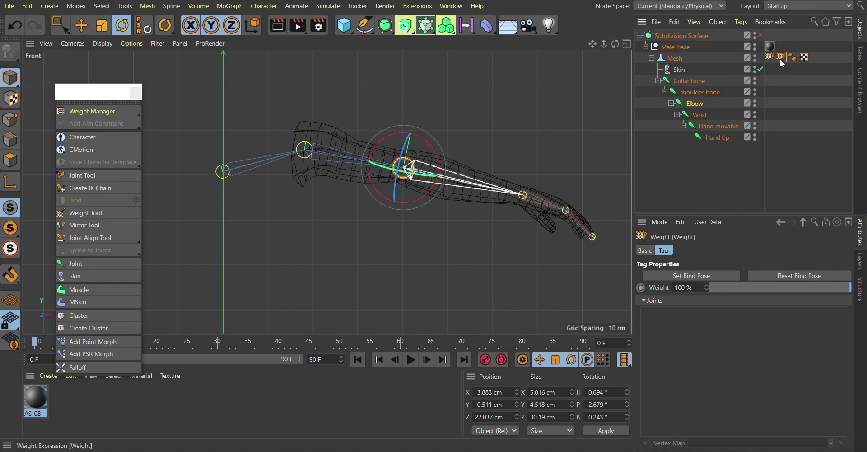
key(Delete)
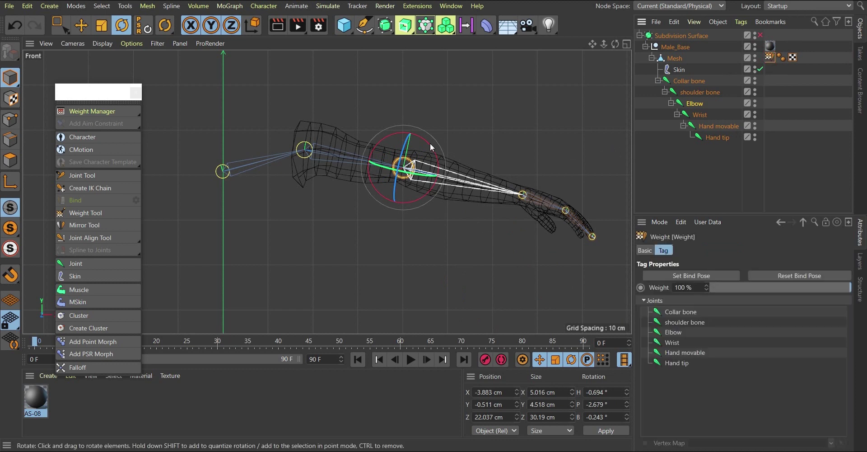
drag(431, 143, 448, 162)
key(ctrl+z)
Select the Mesh's remaining Weight tag and examine the bound arm from an angle in the perspective view
click(772, 62)
key(F1)
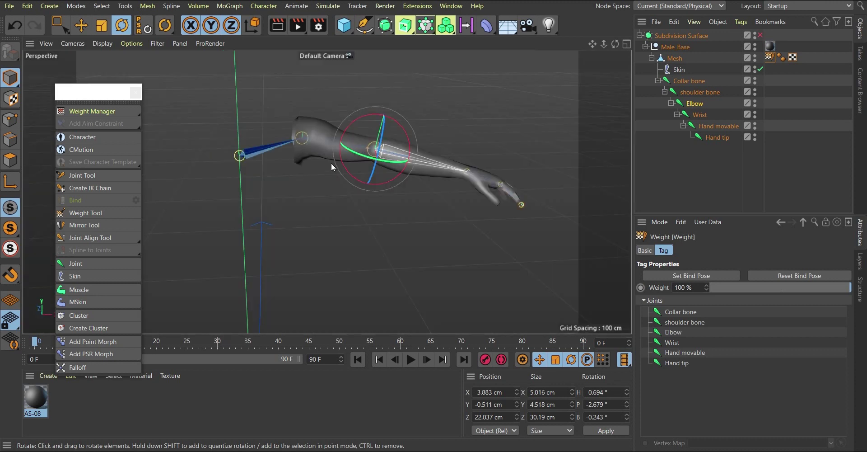
alt+drag(472, 121, 416, 221)
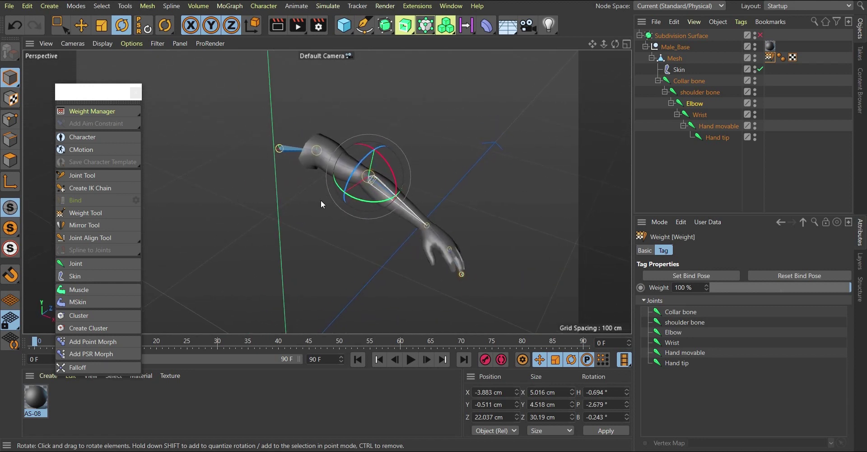
Add an IK tag to the shoulder bone joint and set Wrist as its end
alt+drag(403, 238, 431, 219)
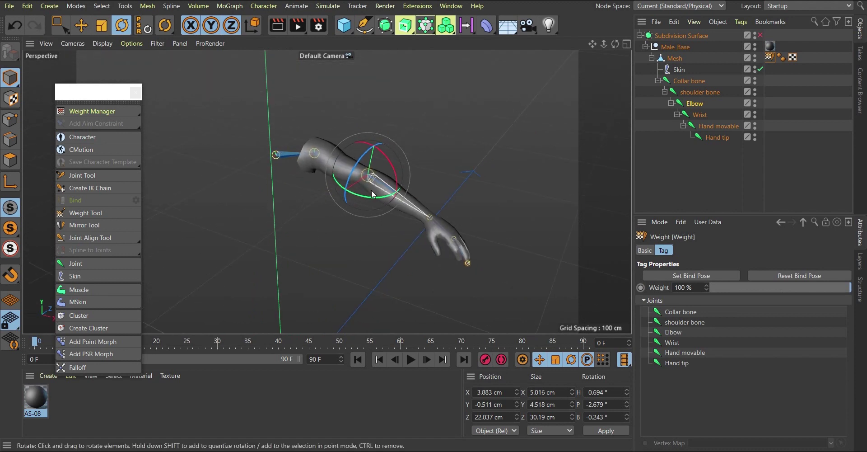
alt+drag(442, 219, 402, 199)
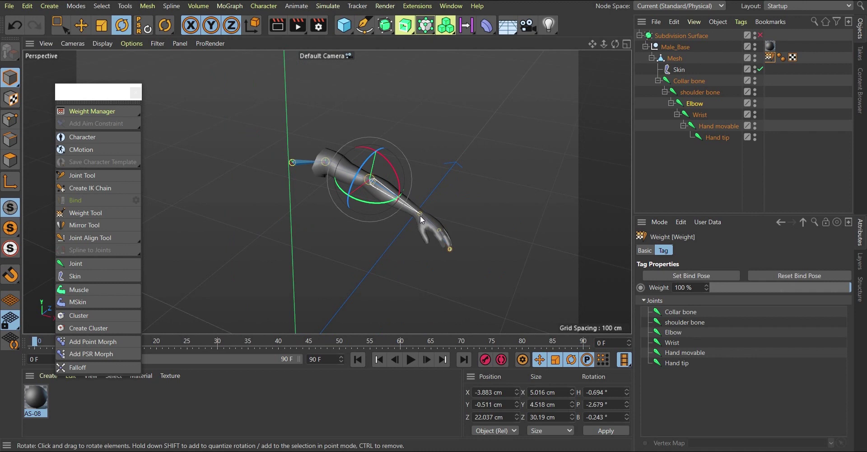
scroll(420, 215, up, 5)
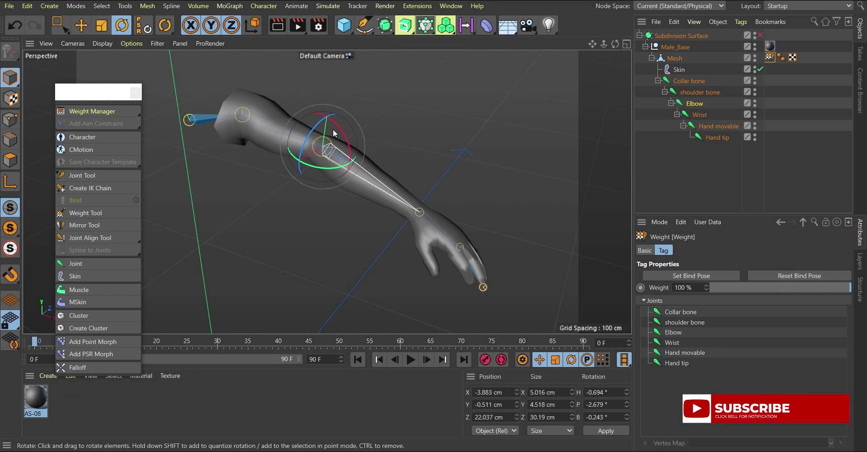
click(676, 64)
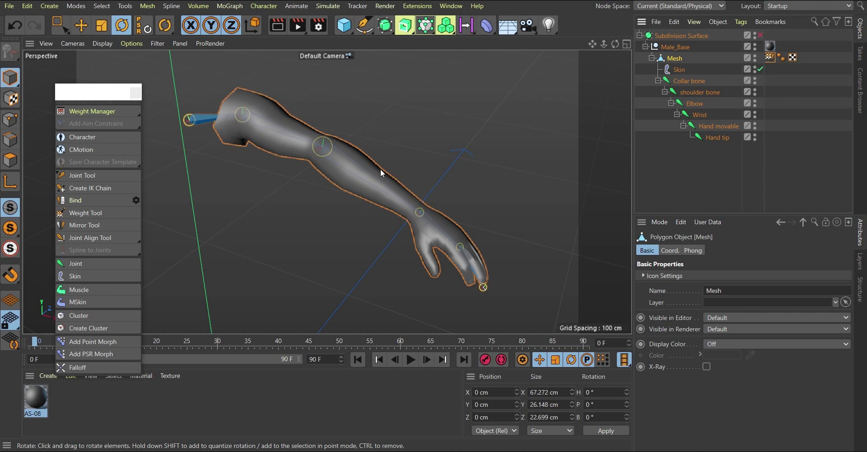
click(695, 92)
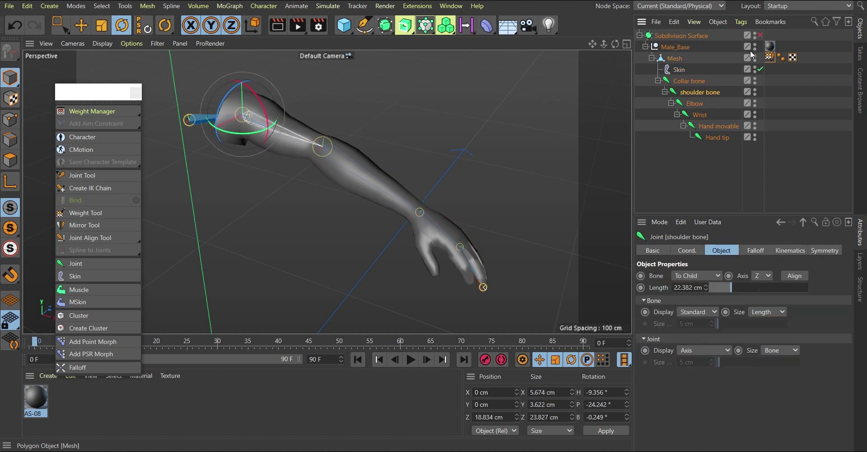
click(741, 21)
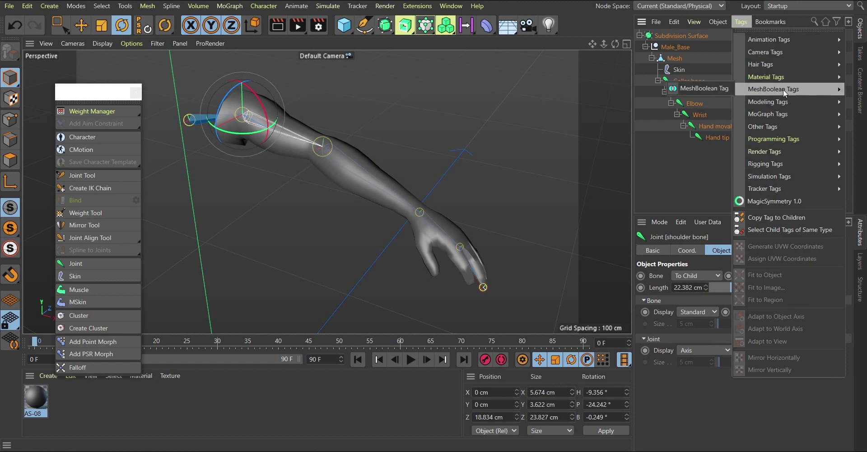
mouse_move(788, 121)
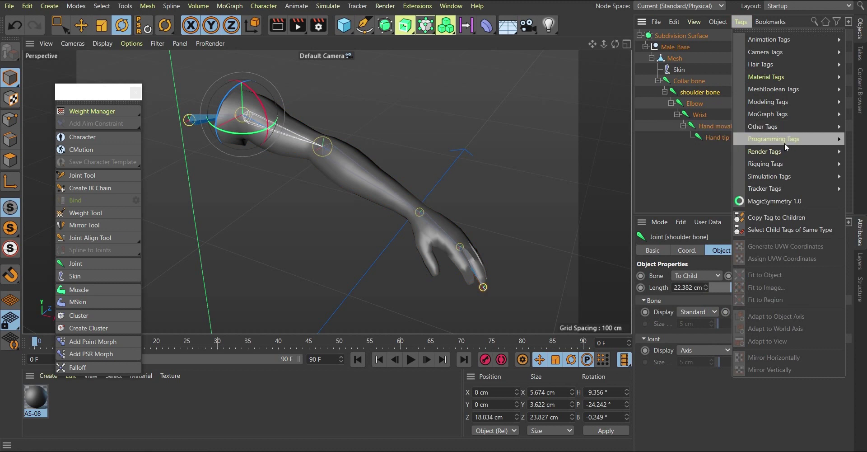
mouse_move(775, 164)
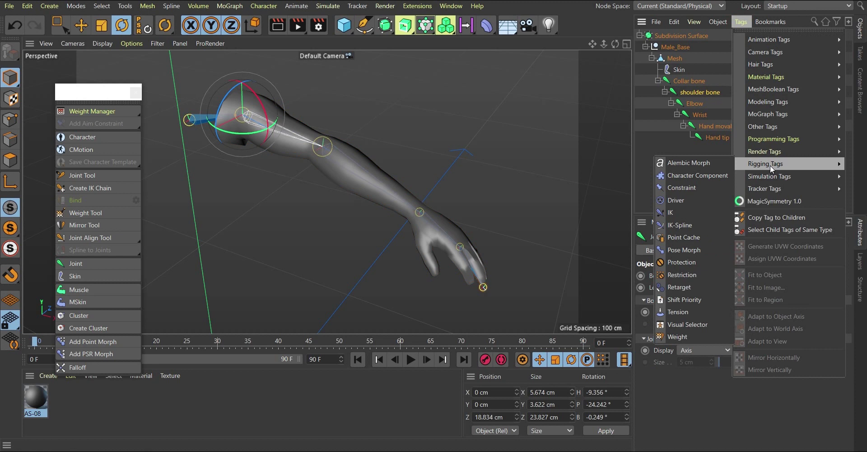
click(670, 219)
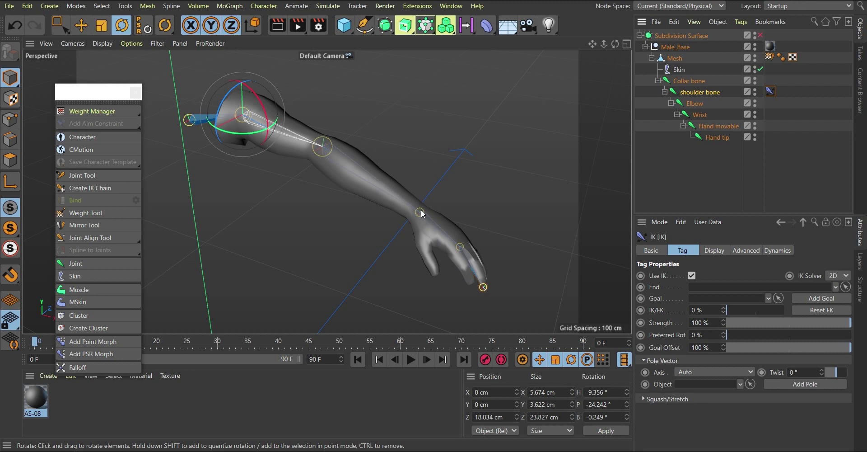
click(700, 115)
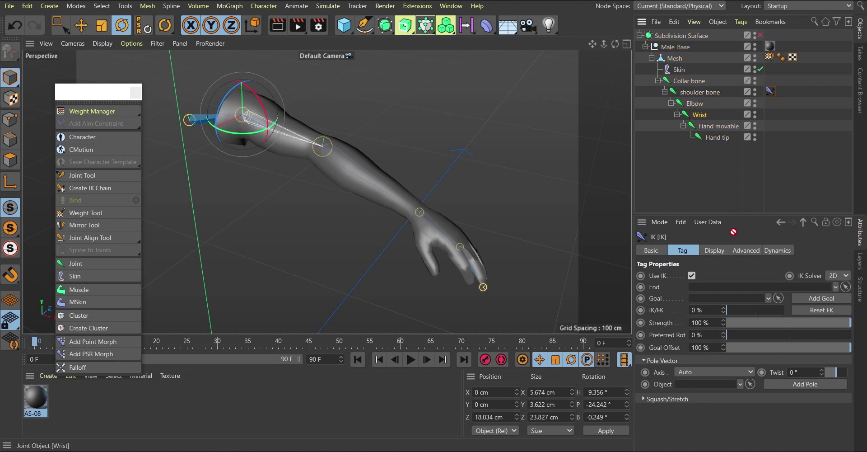
drag(704, 291, 705, 288)
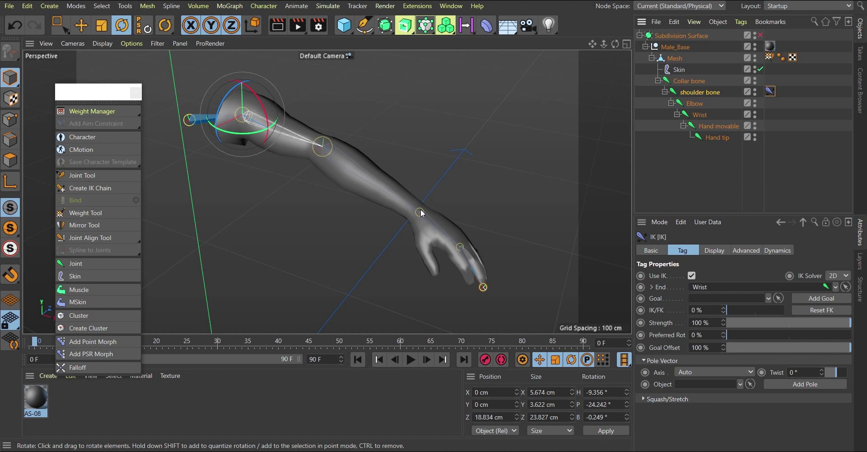
Create a Null object and nest it under the Wrist joint
click(351, 32)
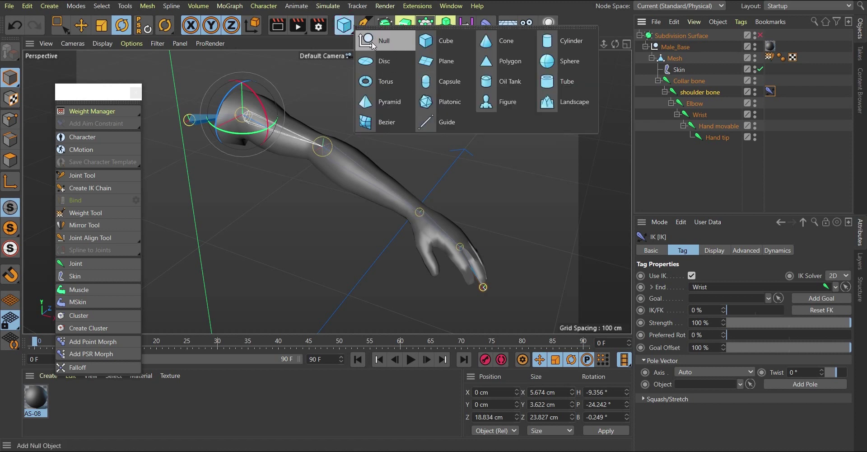
click(372, 43)
click(660, 36)
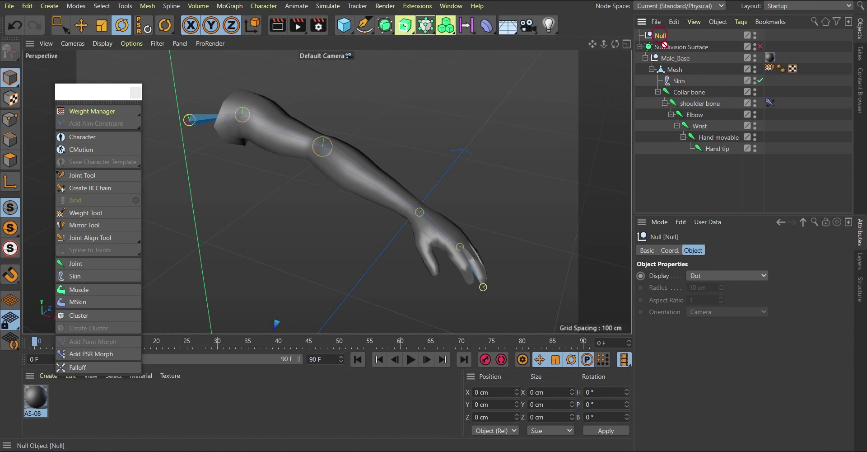
drag(699, 130, 700, 128)
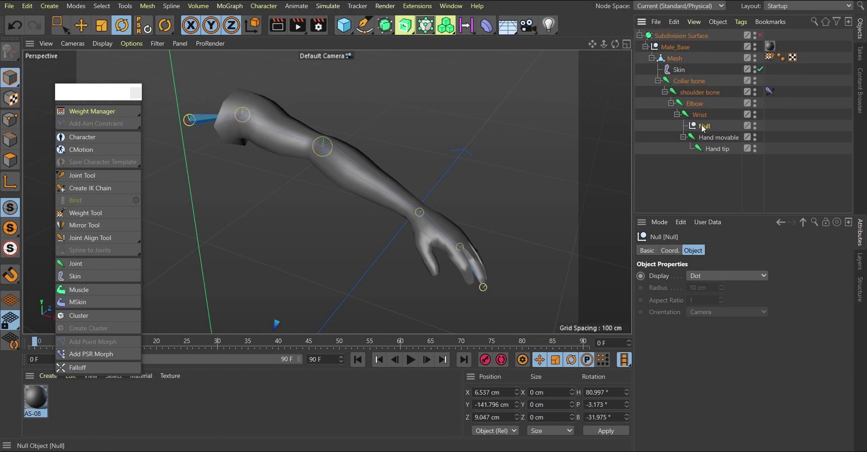
Reset the Null's position and rotation to 0 on all axes and move it out to the top level of the hierarchy
click(670, 250)
right_click(698, 276)
right_click(698, 288)
right_click(698, 301)
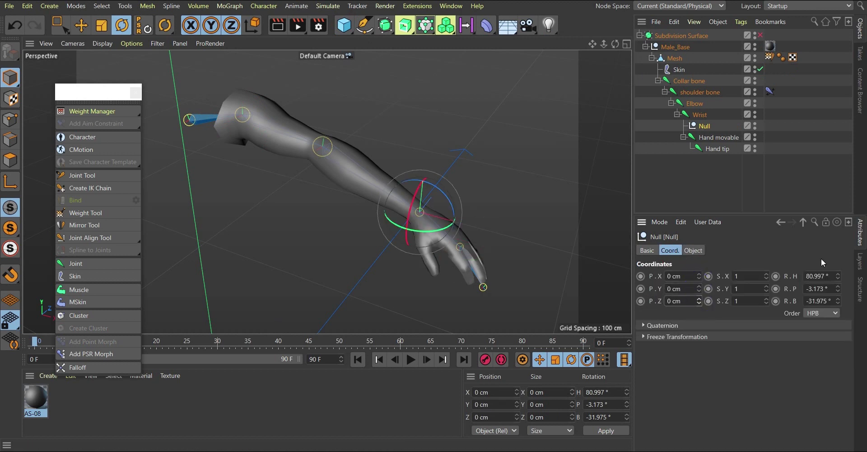
right_click(837, 276)
right_click(838, 288)
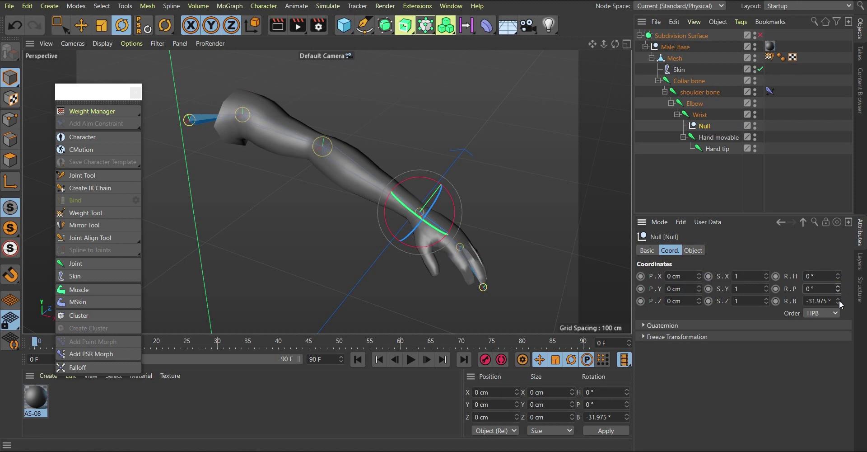
right_click(838, 300)
drag(678, 41, 674, 37)
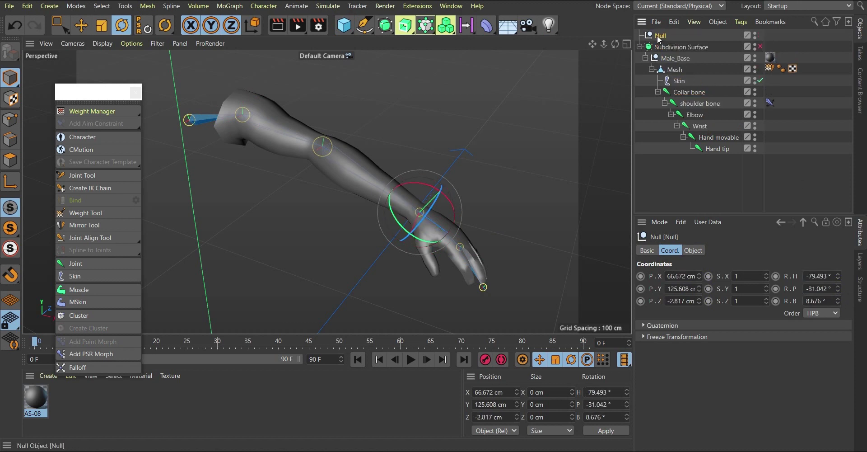
Display the Null as a Sphere with XY orientation and a 5 cm radius
click(692, 250)
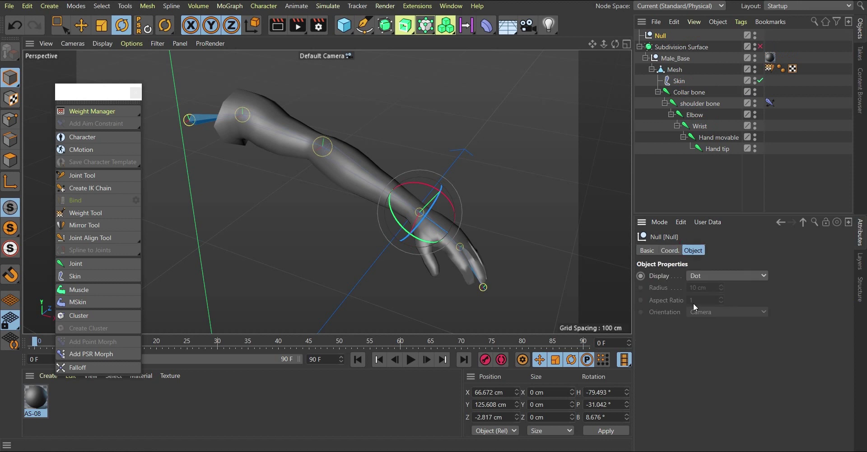
click(709, 275)
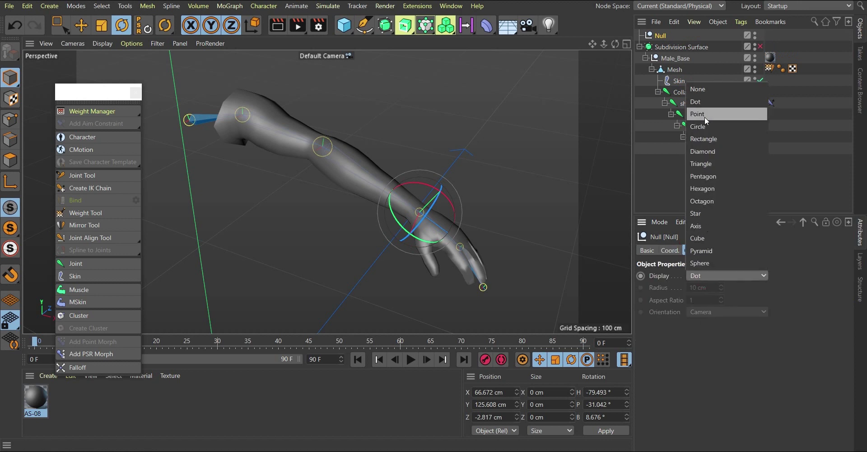
click(705, 263)
click(709, 312)
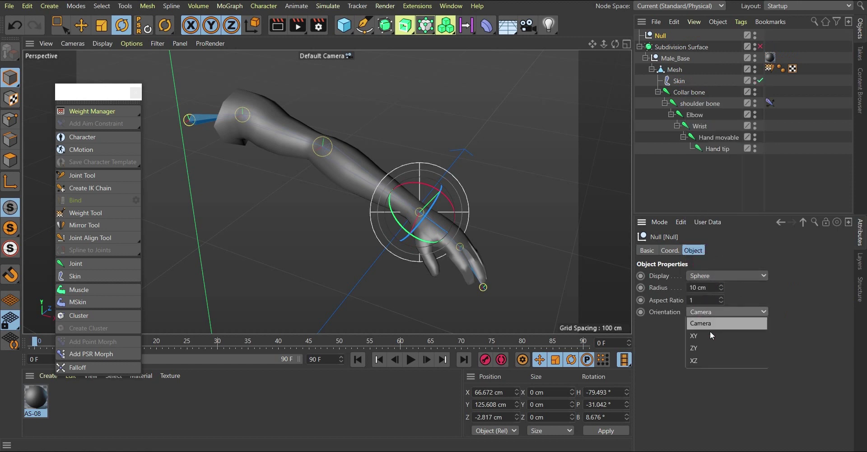
click(698, 338)
drag(721, 287, 722, 305)
click(446, 194)
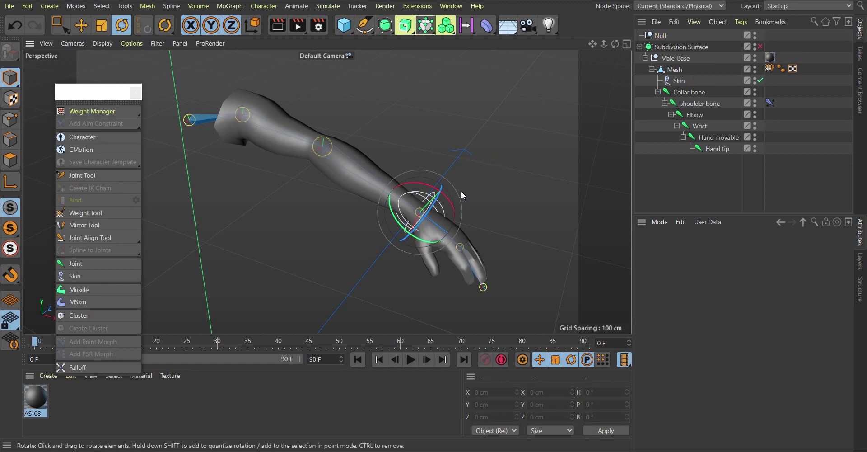
click(433, 204)
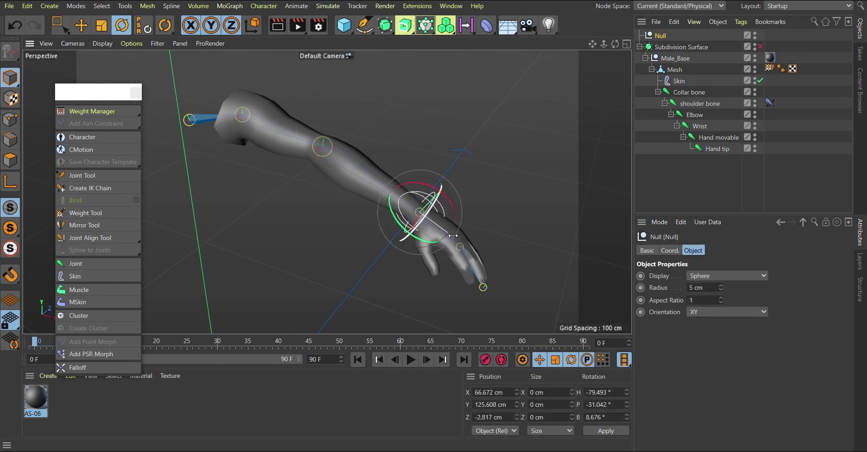
Set the Null's display color to On and deselect it
click(651, 251)
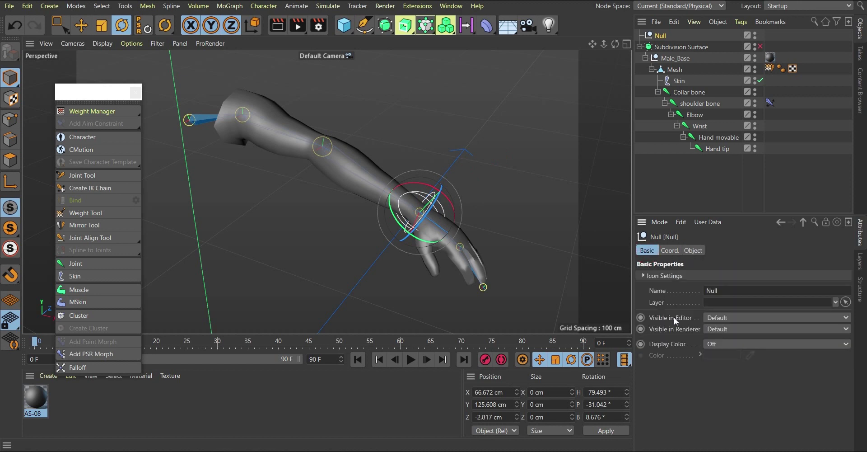
click(715, 343)
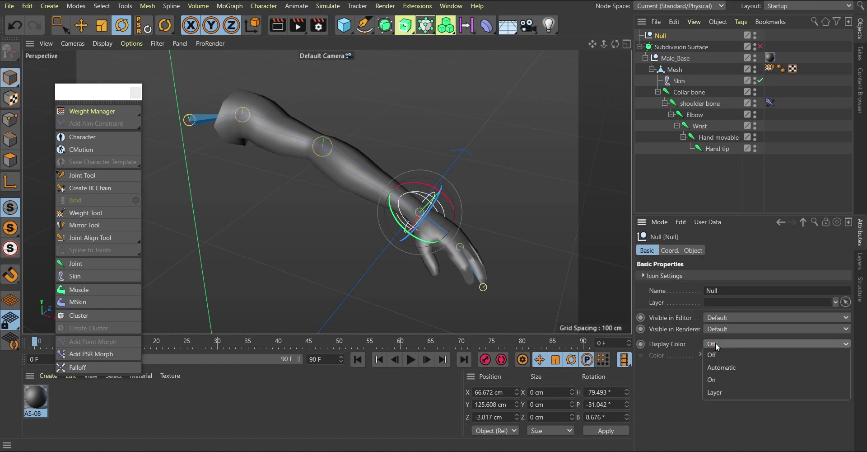
click(713, 379)
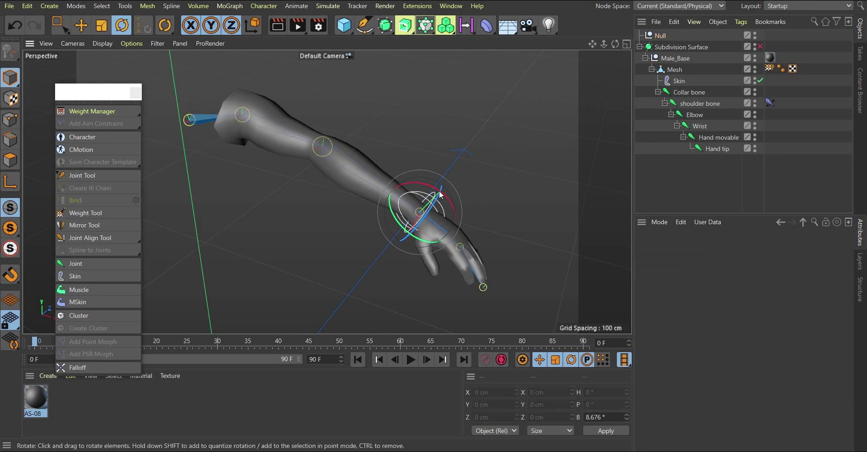
click(455, 141)
Rename the Null as Goal Controler and set it as the goal of the shoulder bone's IK tag
click(770, 103)
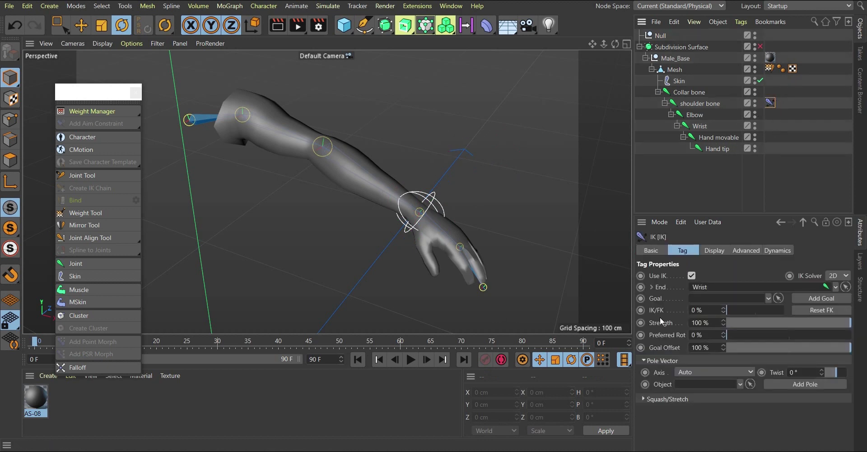
drag(659, 35, 686, 50)
click(661, 36)
double_click(661, 36)
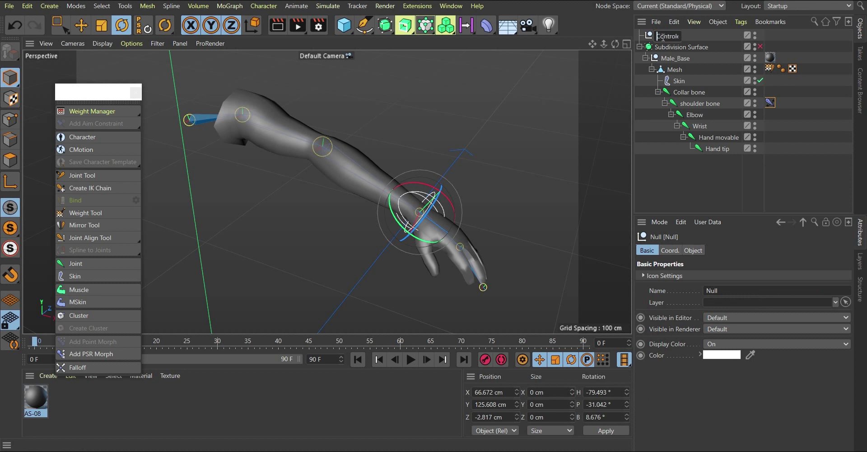
text(Goal Controler)
key(Return)
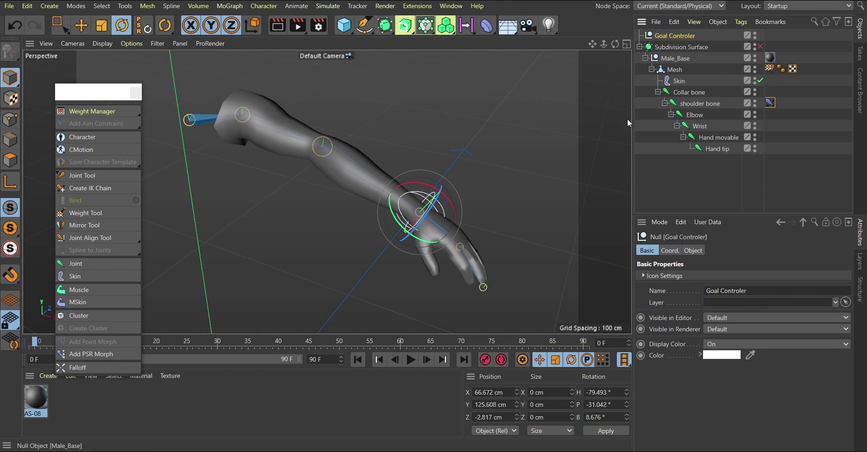
alt+drag(363, 190, 623, 73)
click(772, 102)
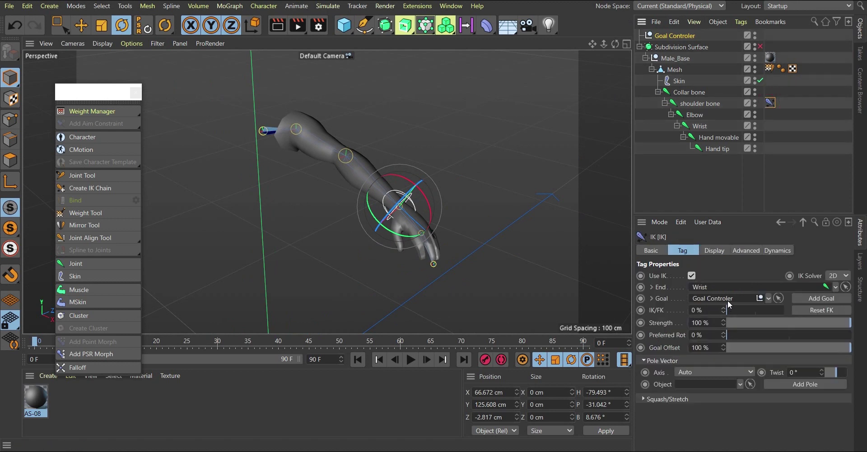
Test the IK chain by moving Goal Controler around, and undo a trial rotation of it
click(76, 29)
click(685, 37)
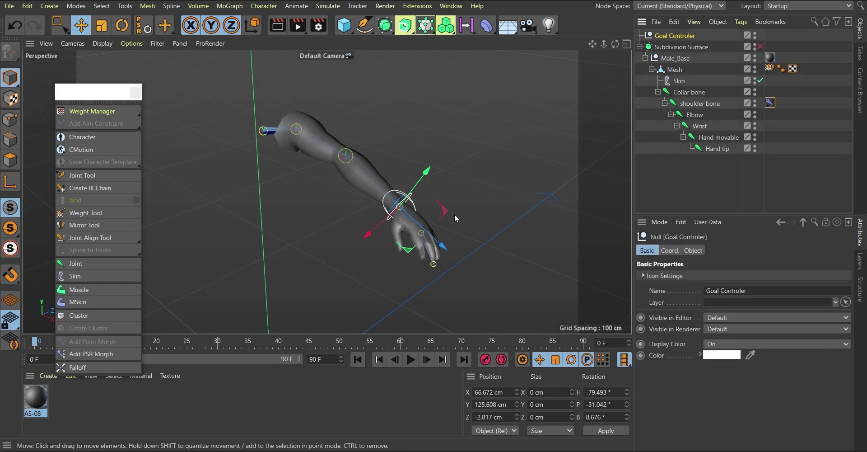
drag(418, 205, 366, 192)
alt+drag(366, 192, 331, 162)
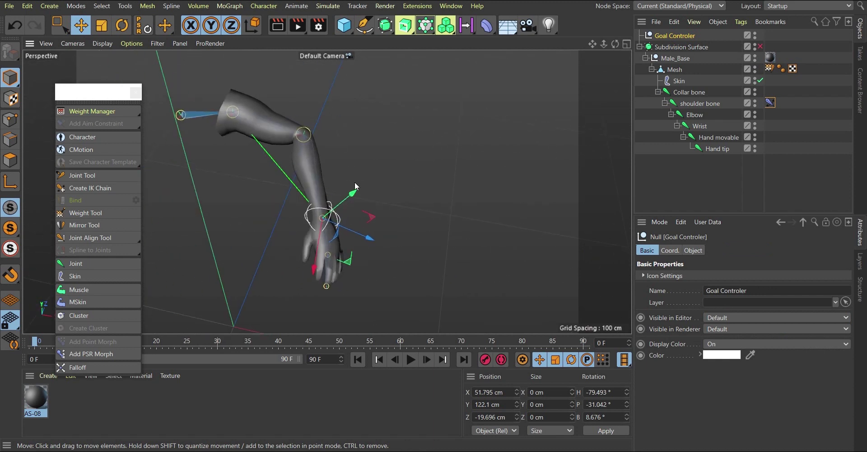
drag(377, 216, 440, 177)
key(r)
mouse_move(340, 150)
mouse_down()
mouse_move(346, 142)
mouse_move(356, 152)
mouse_up()
key(ctrl+z)
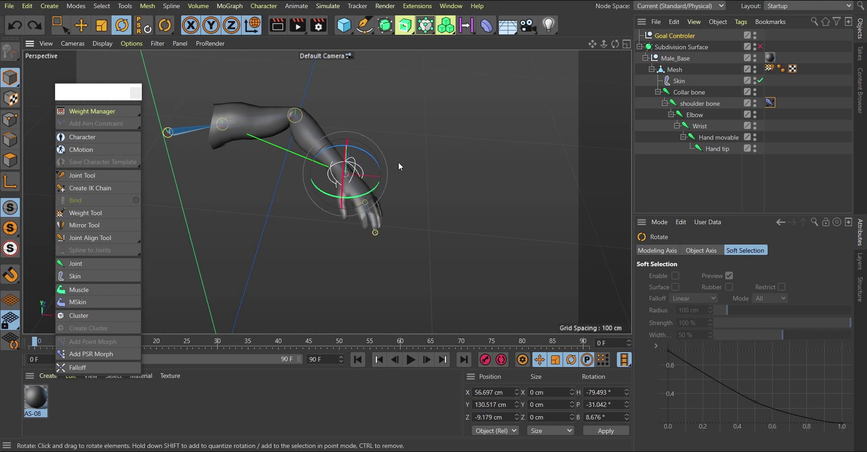
Check the elbow's bending with further moves of Goal Controler, and undo all the test moves
key(e)
drag(412, 163, 451, 168)
scroll(449, 145, up, 5)
drag(448, 126, 455, 167)
scroll(452, 167, down, 4)
alt+drag(390, 217, 449, 224)
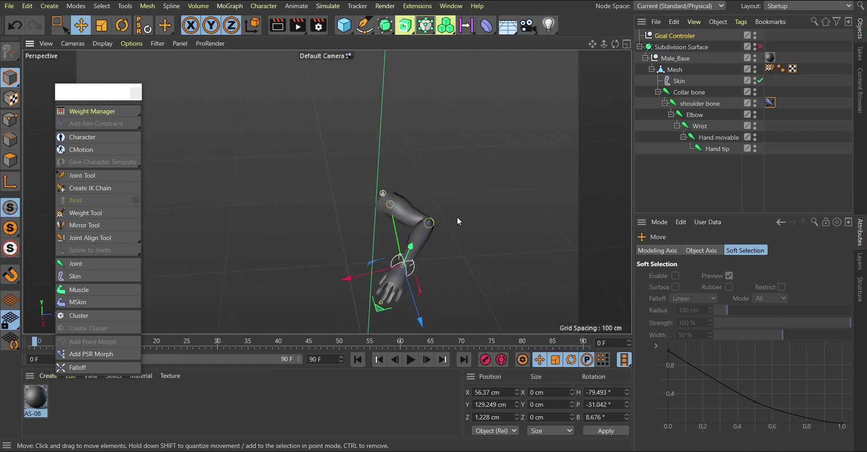
key(ctrl+z)
key(ctrl+z)
key(ctrl+z)
key(ctrl+z)
key(ctrl+z)
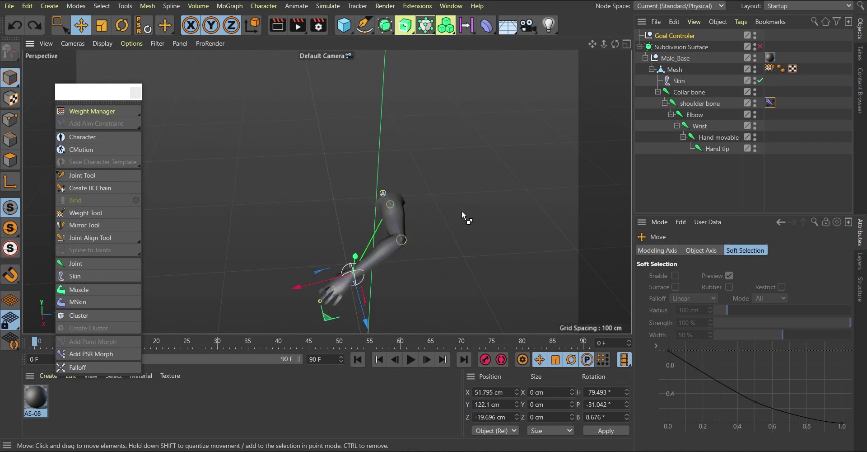
Add a Null and place it behind the elbow at about X 36.9, Y 134.4, Z 48.4 cm
alt+drag(420, 207, 510, 224)
click(344, 24)
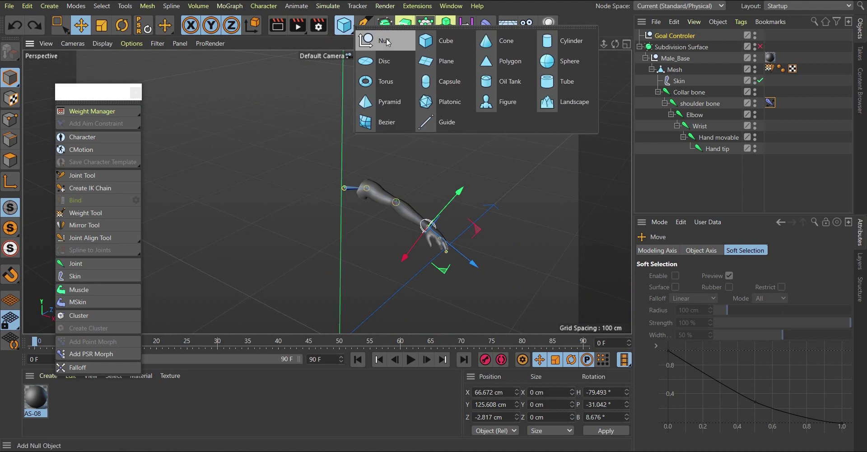
click(384, 39)
alt+drag(386, 261, 313, 220)
drag(333, 270, 336, 156)
alt+drag(385, 179, 343, 208)
drag(408, 223, 437, 165)
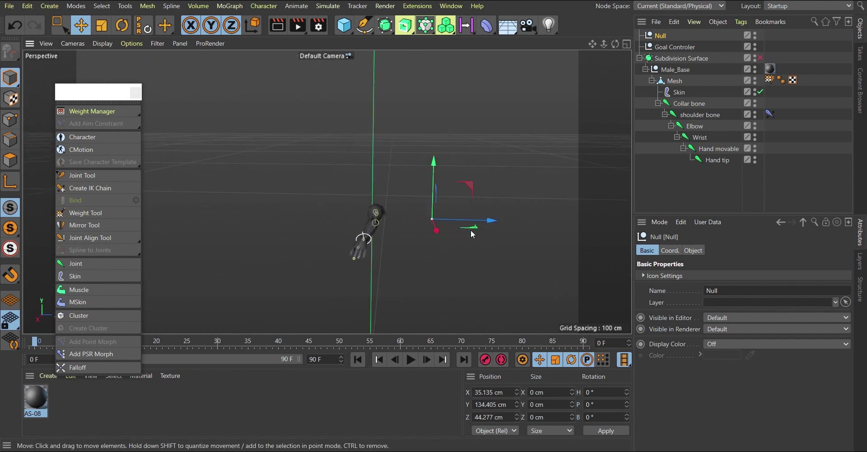
drag(470, 233, 422, 201)
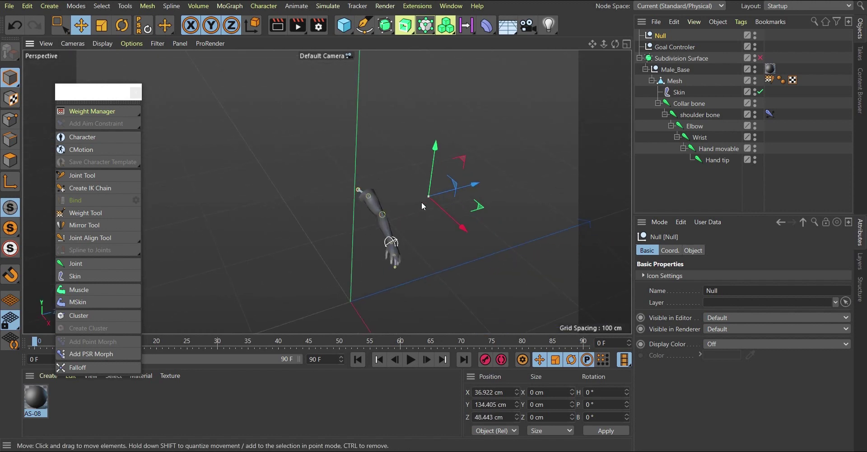
Rename the new Null as Pole Controller
click(769, 115)
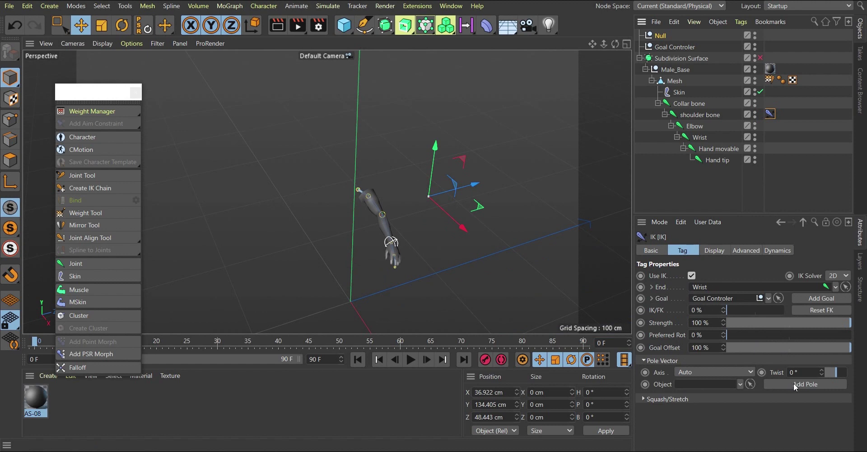
click(656, 36)
double_click(656, 36)
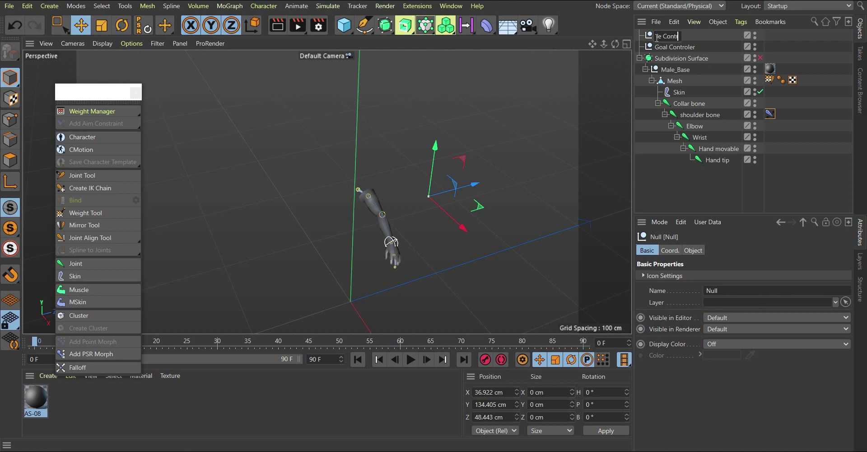
key(Return)
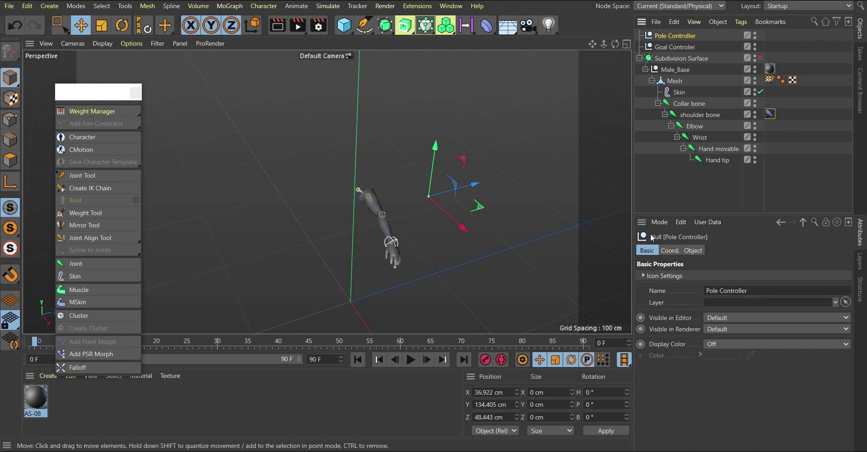
Display Pole Controller as a Diamond with XY orientation and a 7 cm radius
click(693, 251)
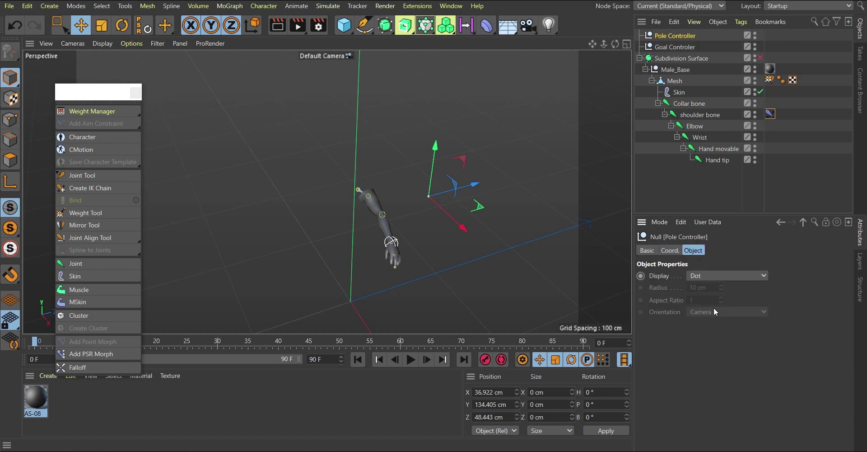
click(705, 276)
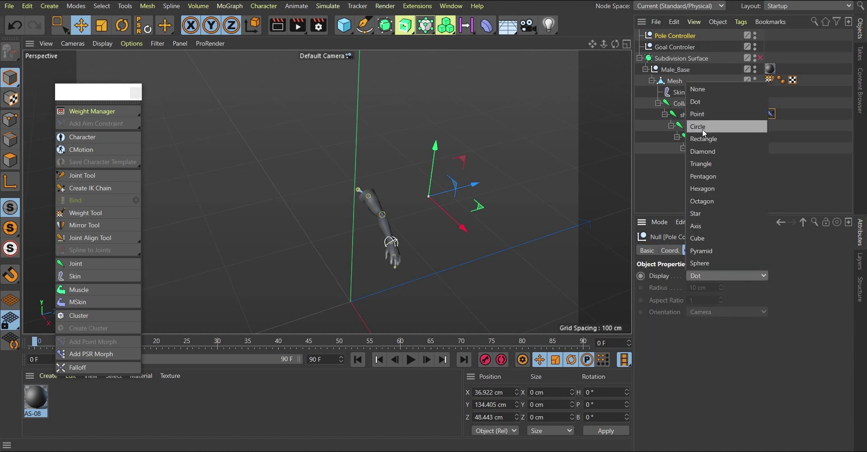
click(705, 151)
click(705, 311)
click(703, 324)
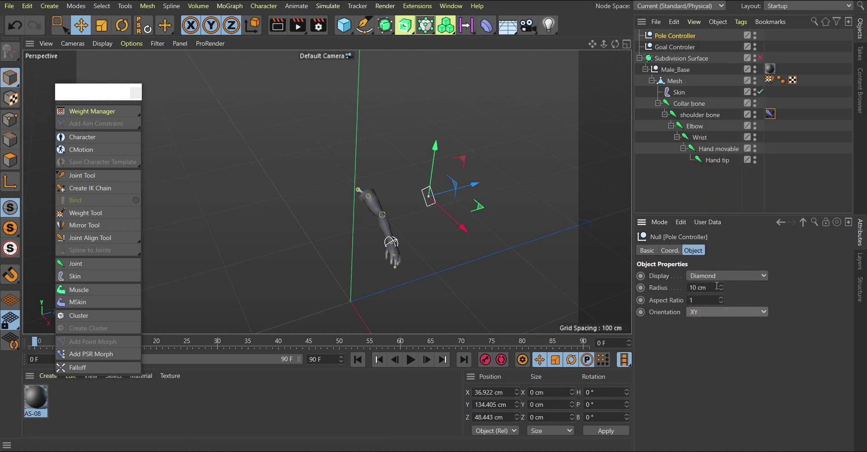
drag(723, 289, 722, 293)
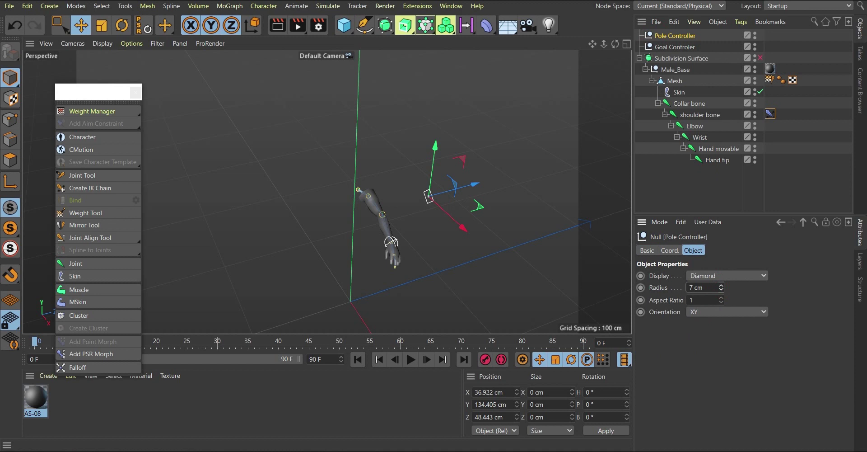
Set Pole Controller's display color to On with a yellow of hue 57°, saturation 100% and value 100%, and deselect it
click(656, 254)
click(711, 342)
click(716, 380)
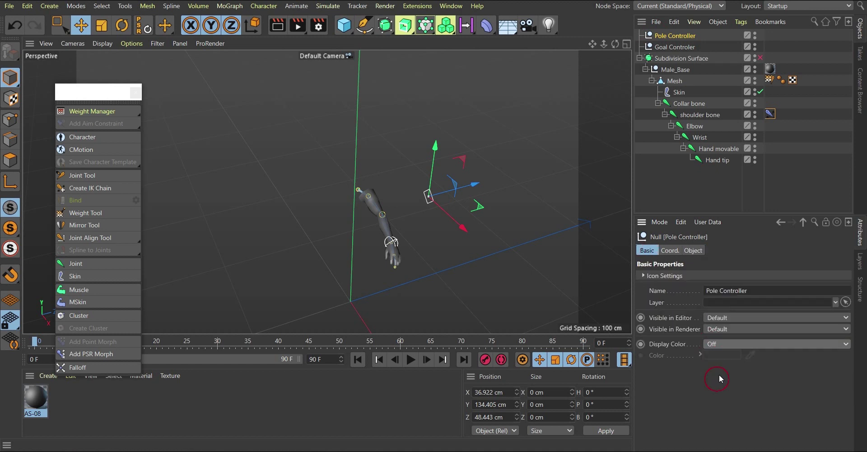
click(716, 353)
drag(676, 351, 674, 349)
drag(724, 364, 758, 361)
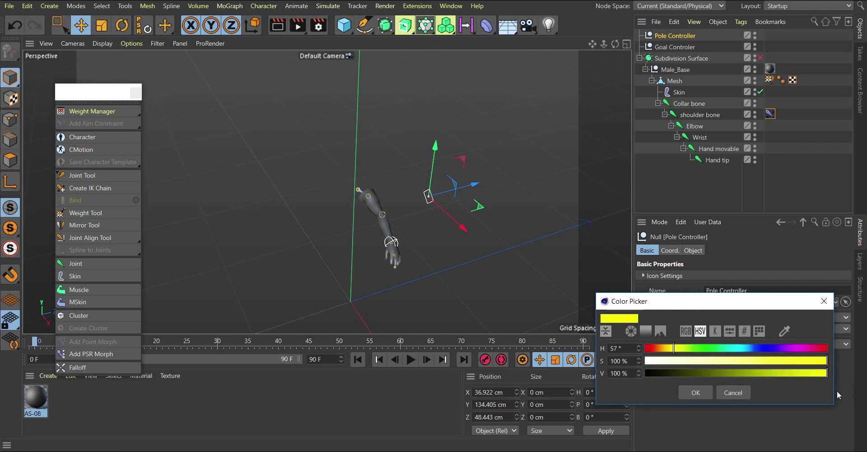
click(697, 391)
click(445, 216)
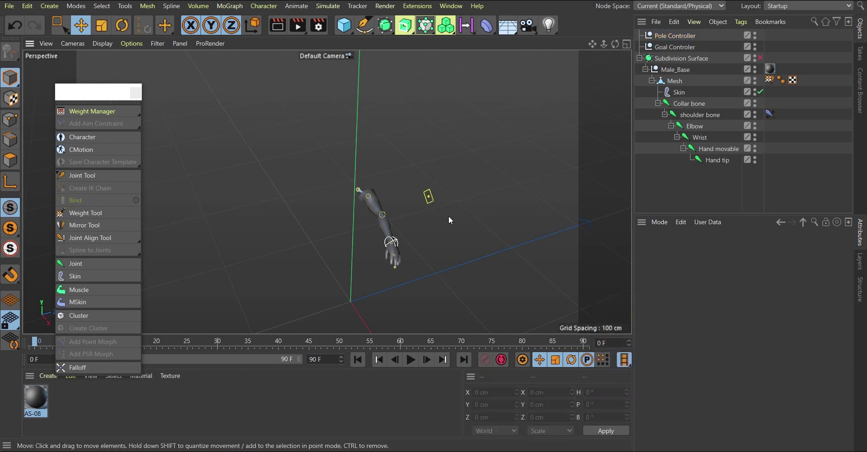
Assign Pole Controller as the pole vector object in the shoulder bone's IK tag
alt+drag(423, 222, 440, 212)
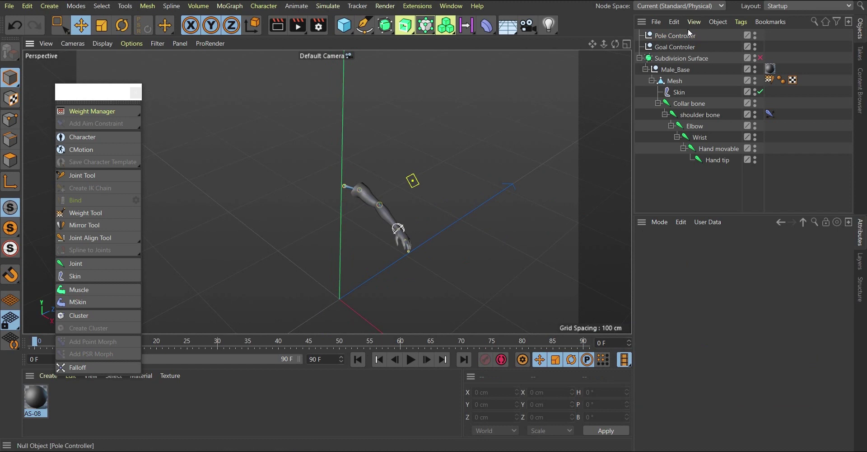
click(770, 114)
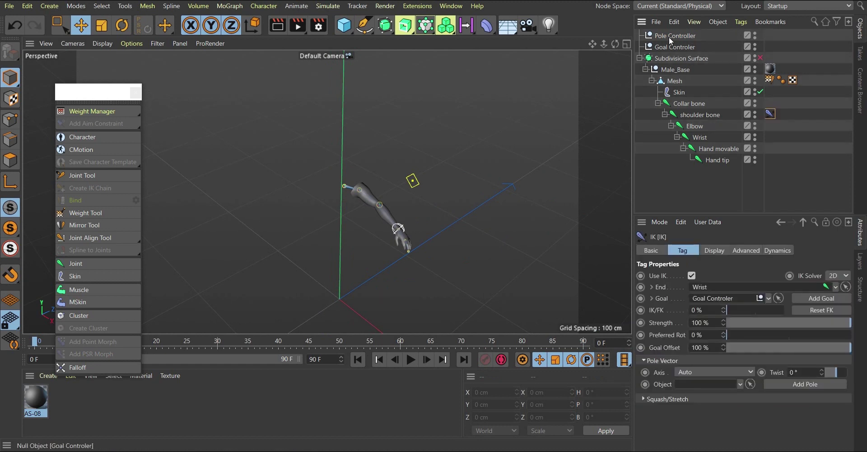
drag(670, 34, 748, 241)
drag(699, 382, 699, 383)
alt+drag(406, 150, 454, 177)
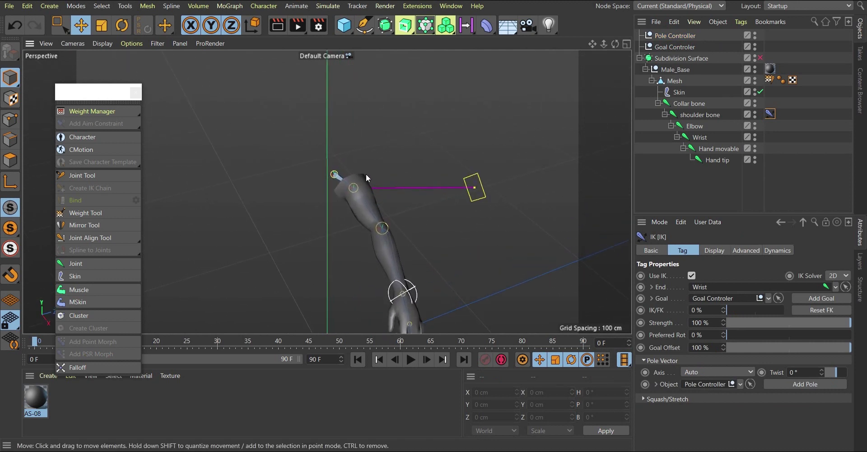
Move Goal Controler up toward the shoulder to about X 52.9, Y 137.7, Z -12.1 cm to bend the elbow
scroll(373, 199, down, 3)
scroll(413, 200, down, 3)
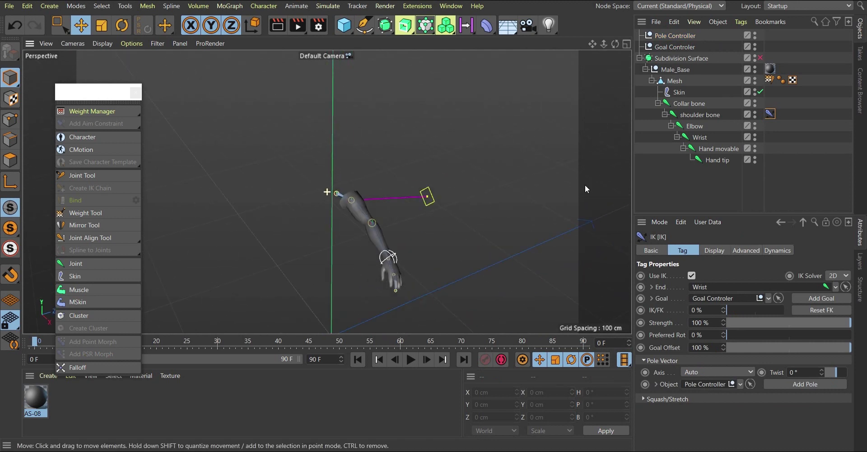
click(675, 48)
drag(421, 269, 409, 238)
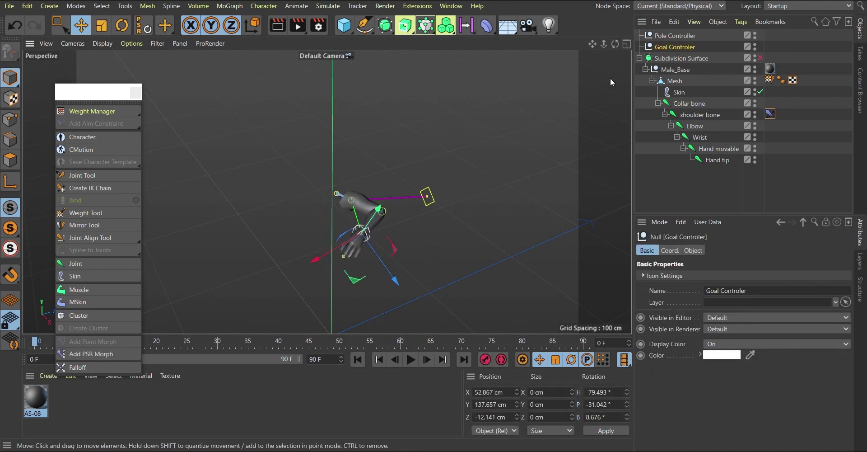
Test the elbow's direction by moving Pole Controller down and up, leaving it at about Y 134.8 cm
click(428, 193)
drag(432, 150, 373, 198)
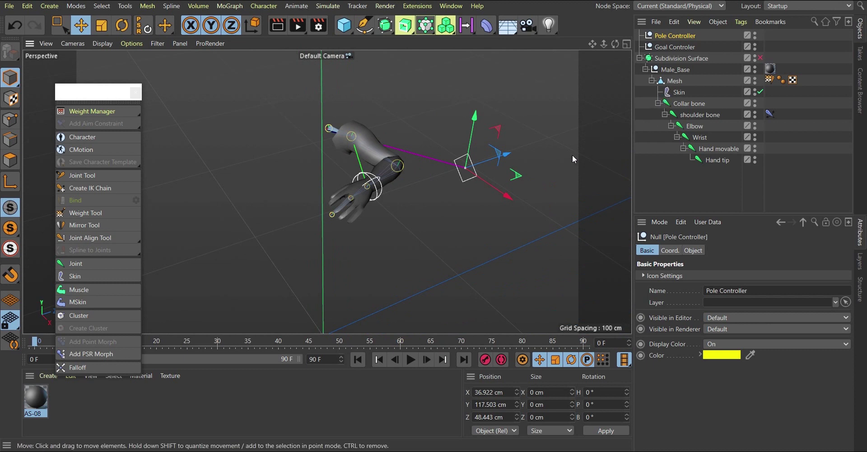
alt+drag(484, 186, 391, 204)
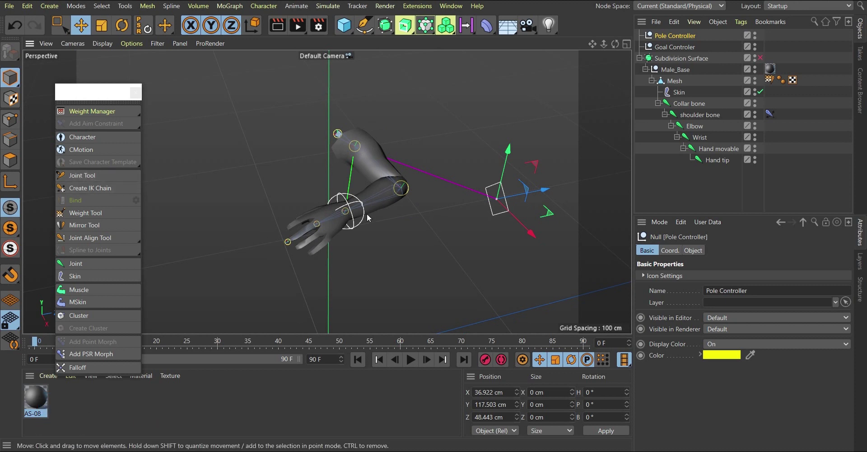
alt+drag(374, 218, 393, 190)
drag(475, 167, 488, 113)
alt+drag(451, 149, 167, 166)
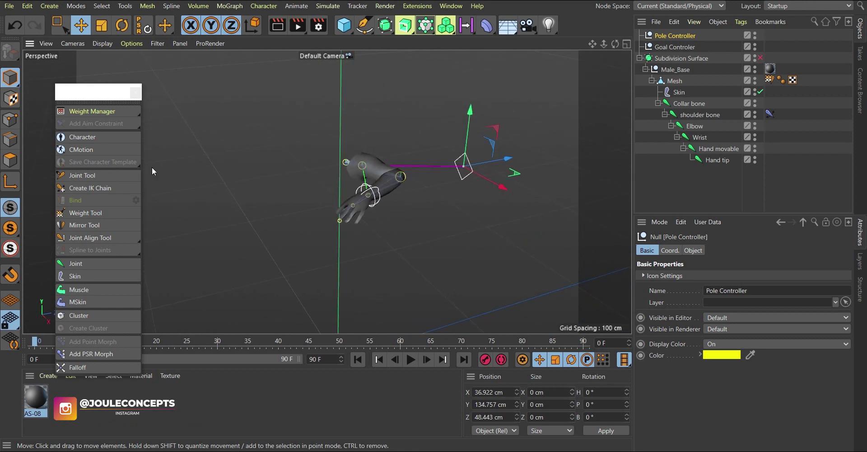
click(80, 175)
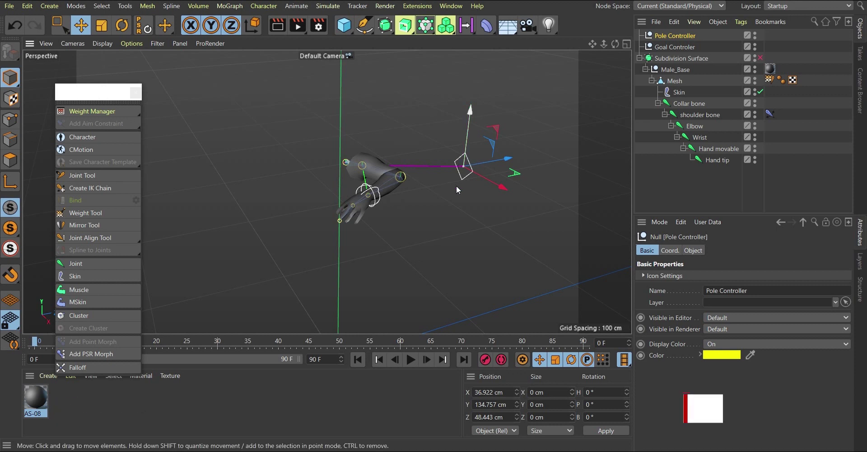
alt+drag(342, 148, 491, 219)
alt+drag(426, 189, 406, 211)
scroll(436, 161, down, 3)
scroll(398, 158, up, 3)
scroll(399, 161, down, 3)
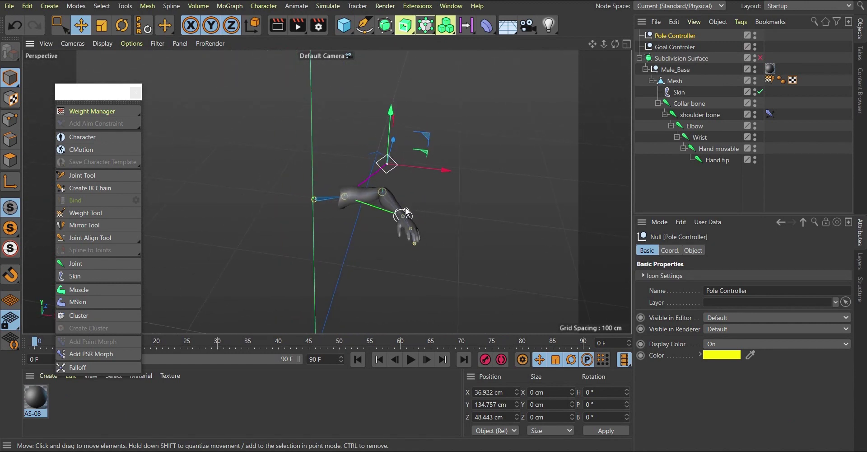